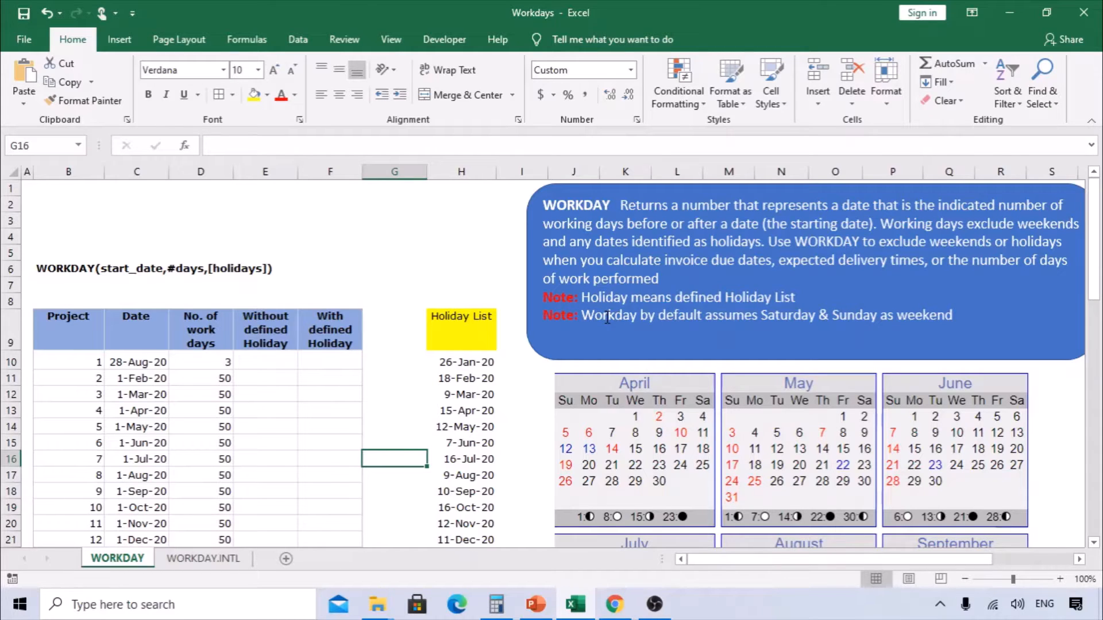
- Review the WORKDAY description, its weekend note and the project table headings and holiday list
left_click_drag(954, 315, 759, 316)
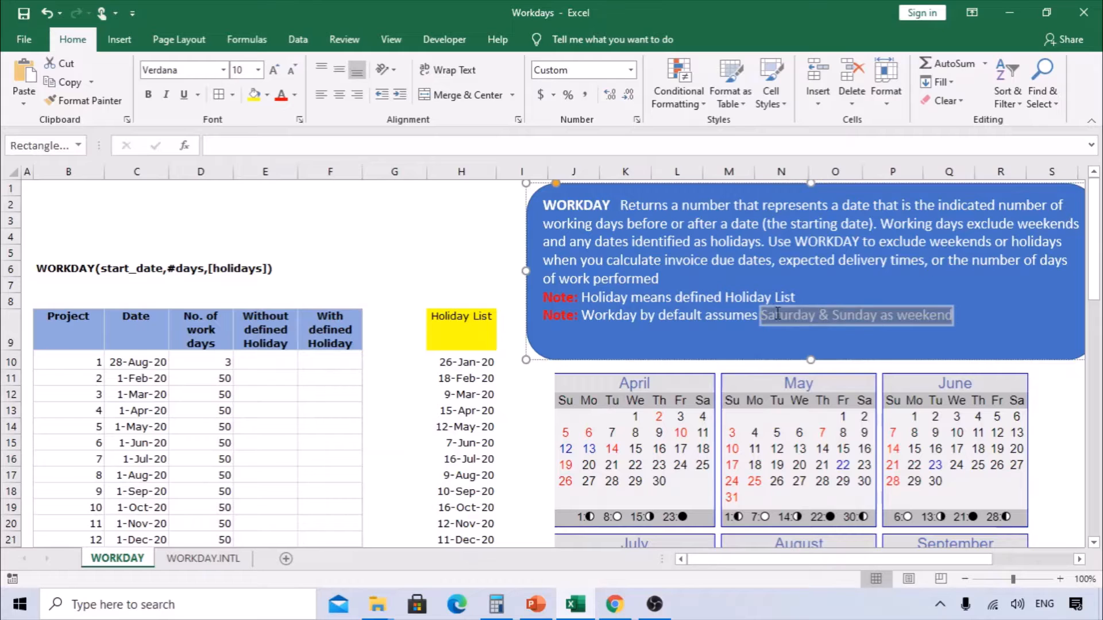
left_click(469, 346)
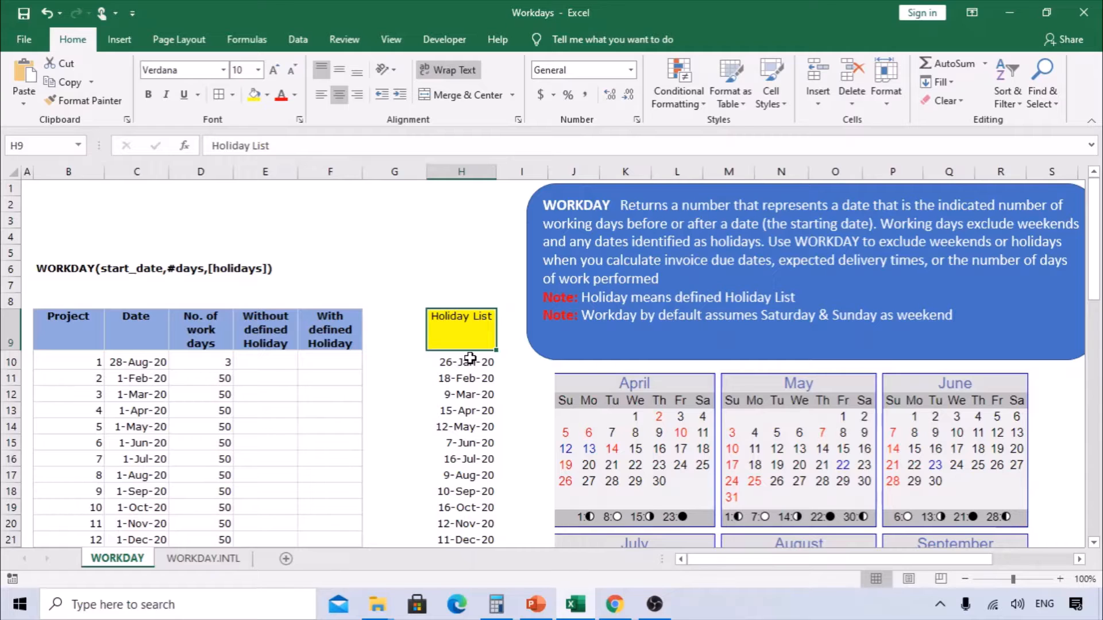
scroll(470, 358, "down", 2)
left_click_drag(61, 233, 115, 511)
left_click(133, 241)
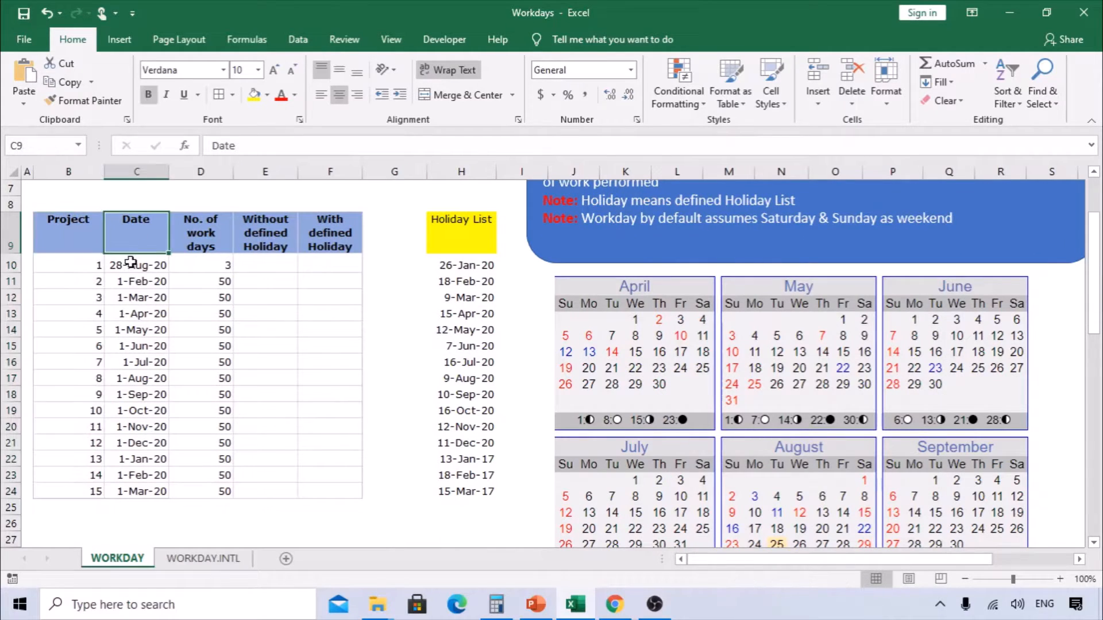
left_click(187, 234)
left_click(205, 265)
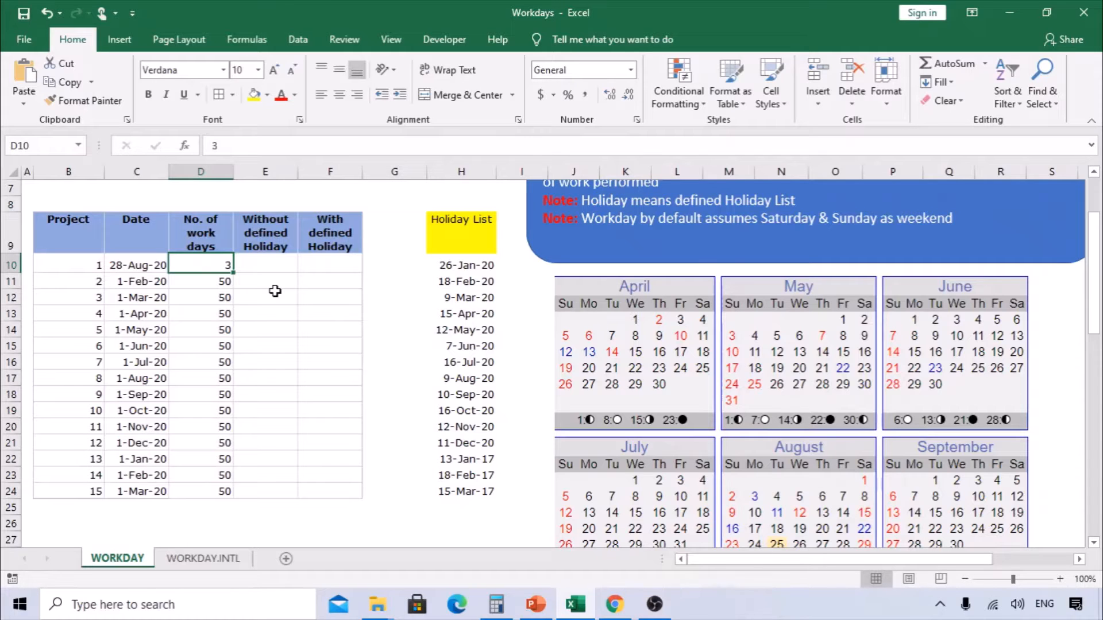
key("Return")
type("0")
key("Escape")
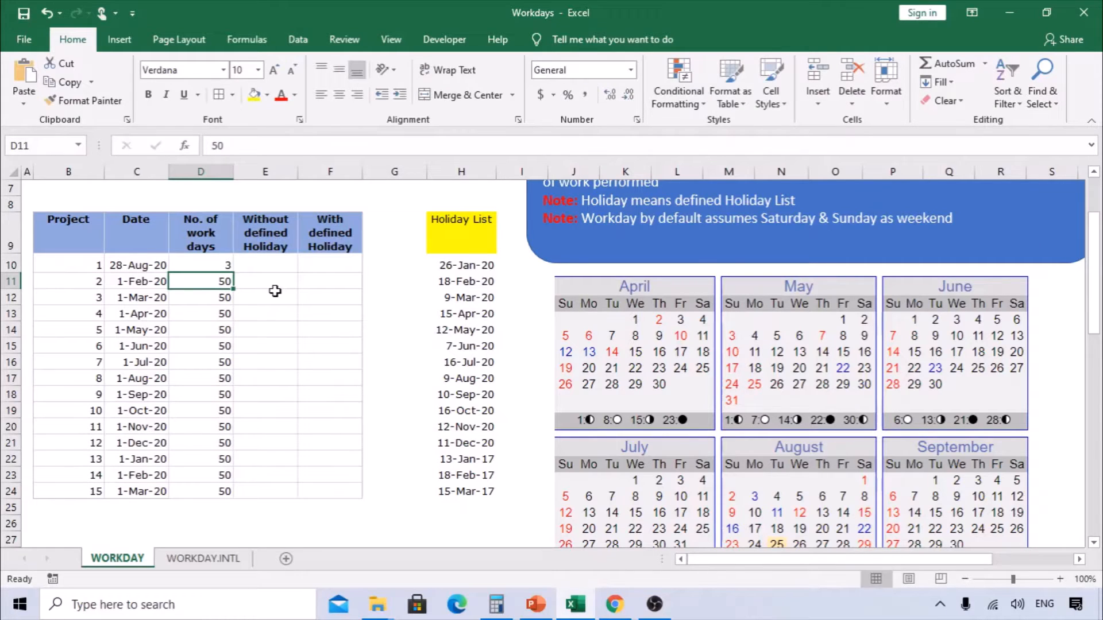
- Examine the start dates, work-day counts, result columns and holiday list in the table
key("Up")
key("Left")
key("shift+Right")
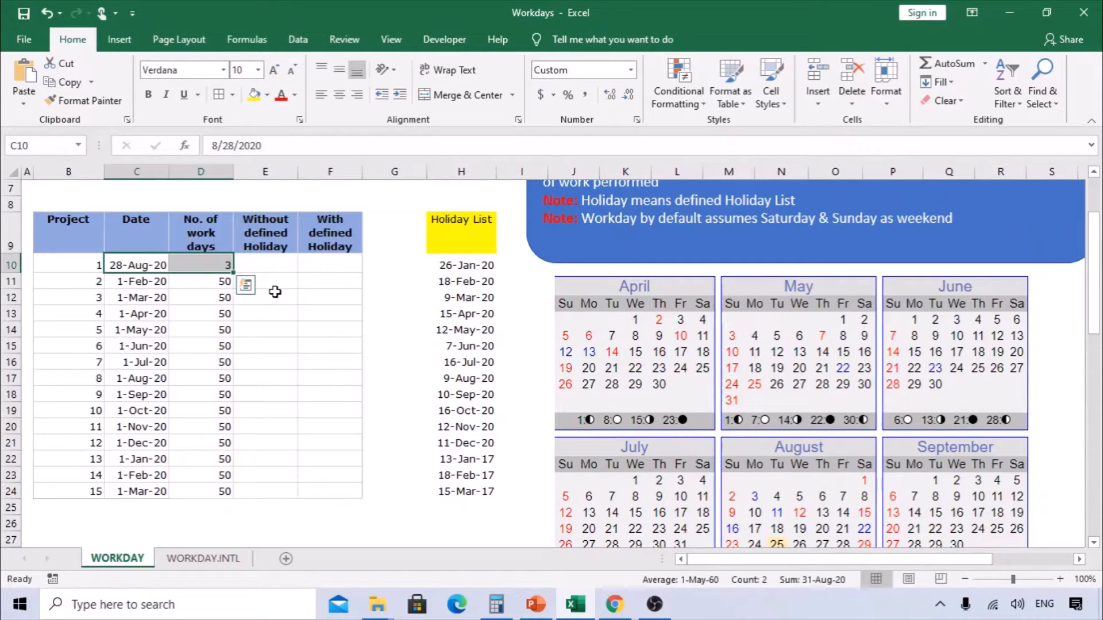
scroll(275, 292, "up", 1)
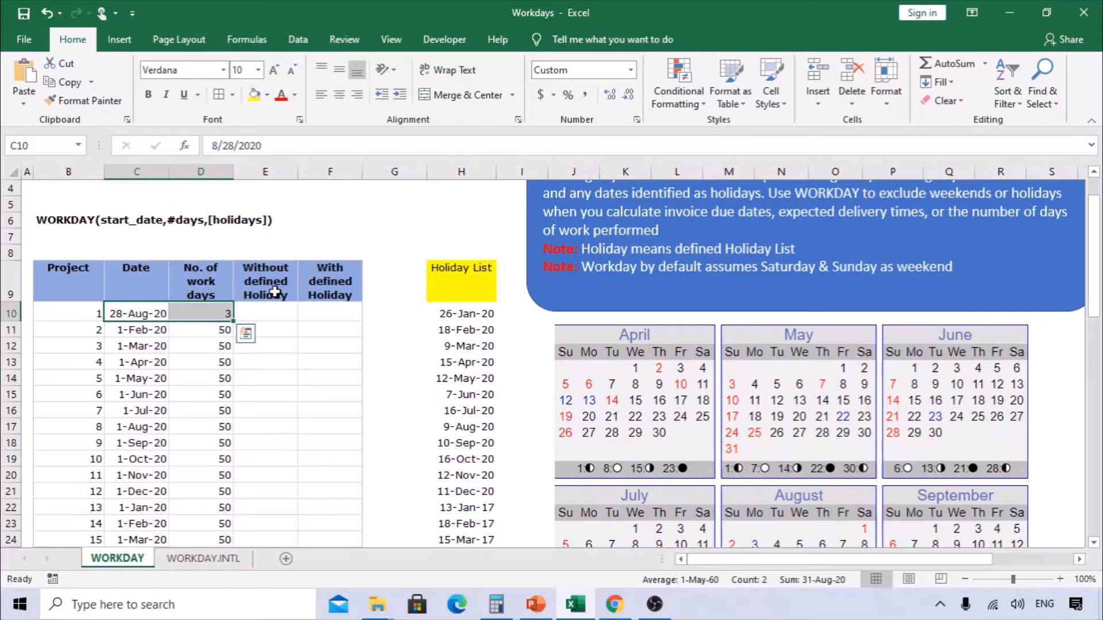
left_click(275, 292)
left_click(457, 276)
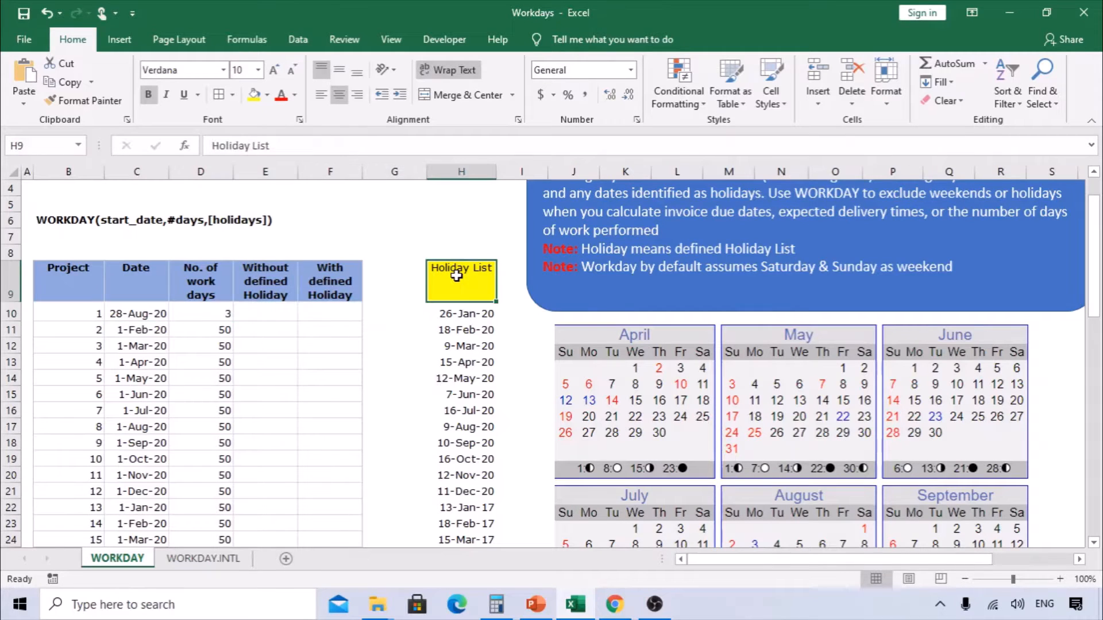
scroll(466, 310, "down", 2)
scroll(470, 344, "up", 1)
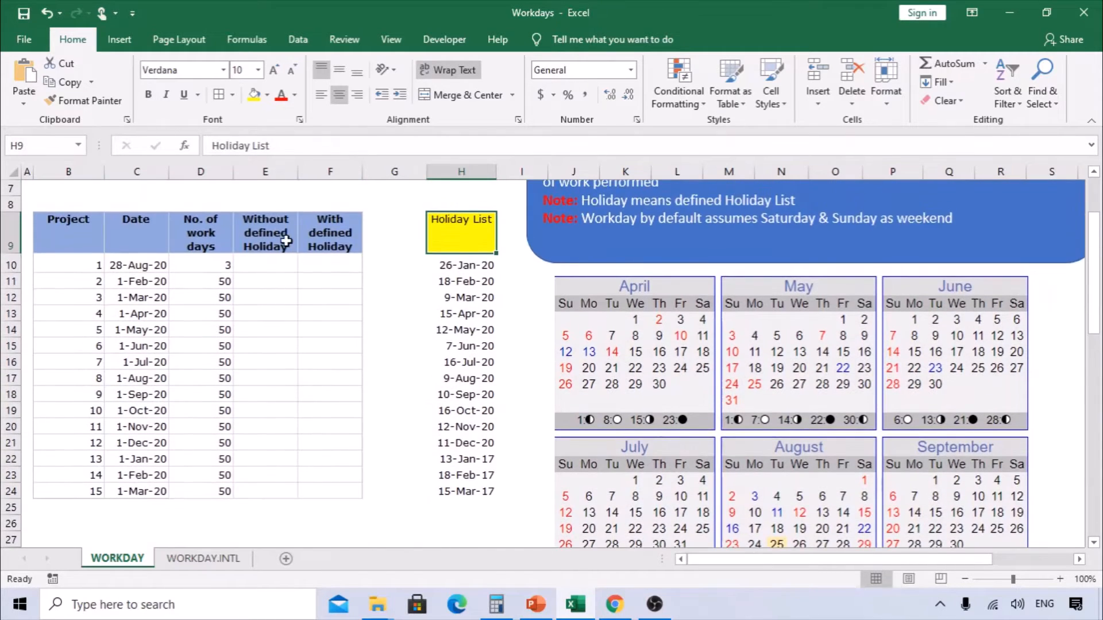
left_click(286, 241)
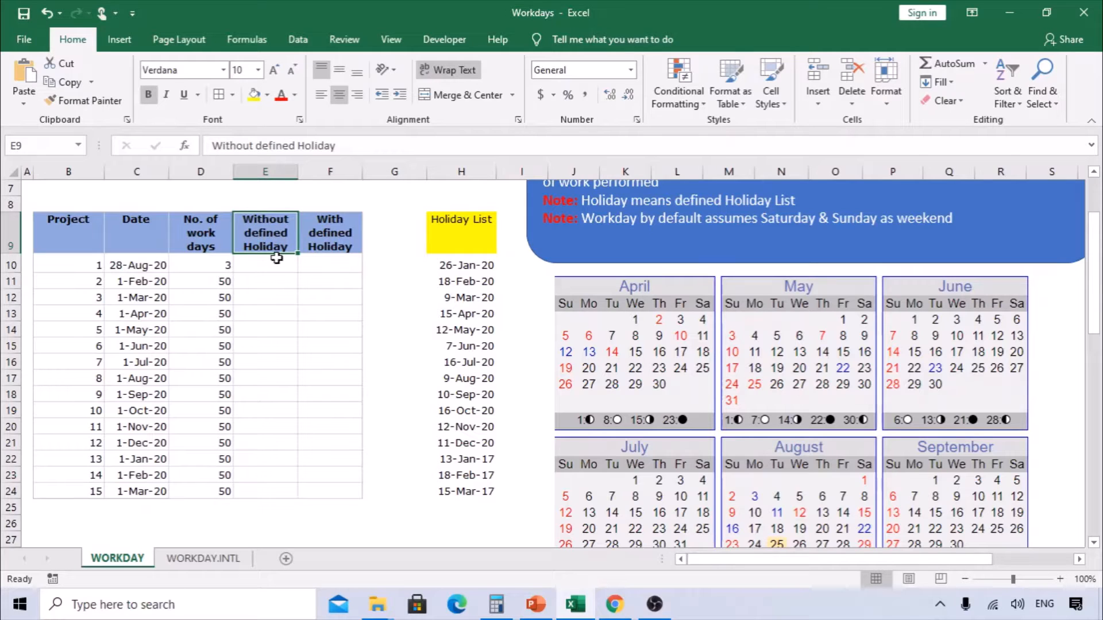
left_click(347, 230)
left_click(264, 263)
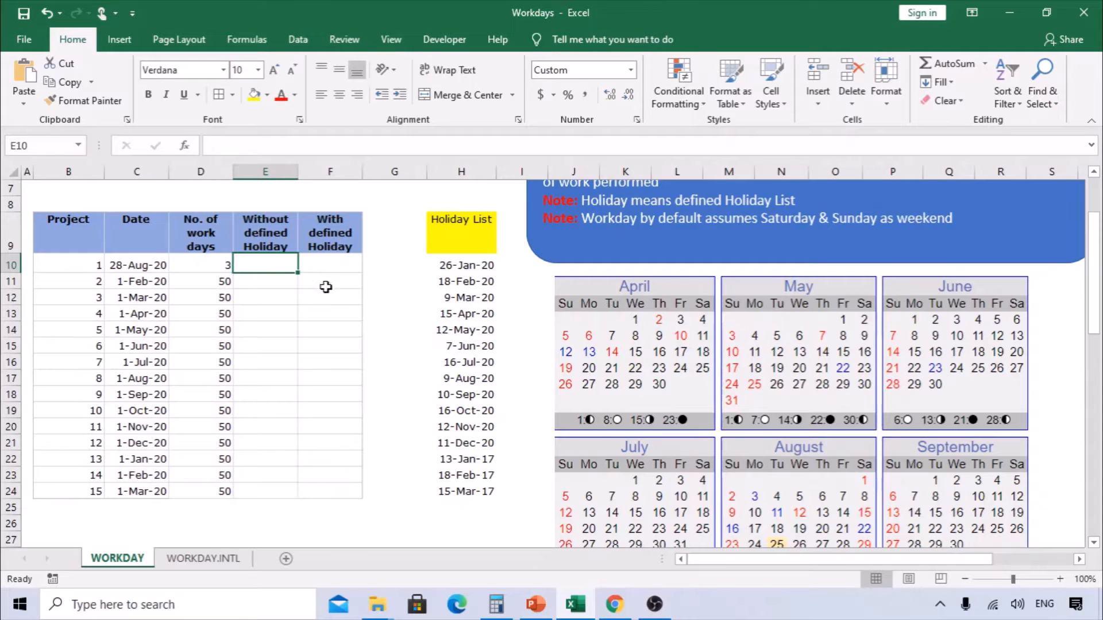
left_click_drag(149, 265, 138, 434)
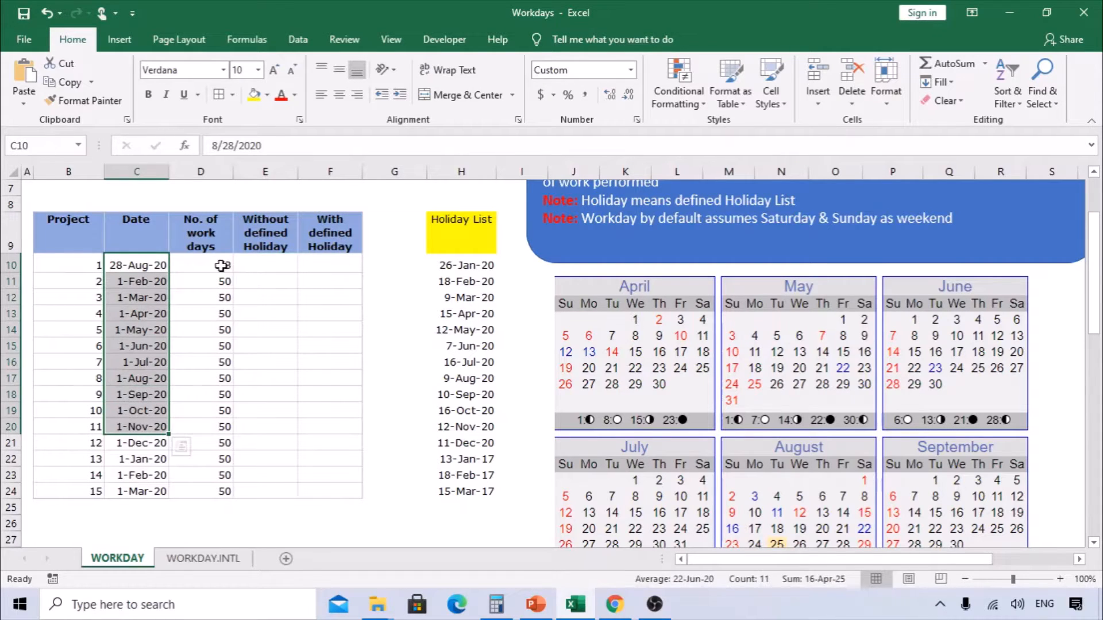
left_click_drag(221, 266, 206, 496)
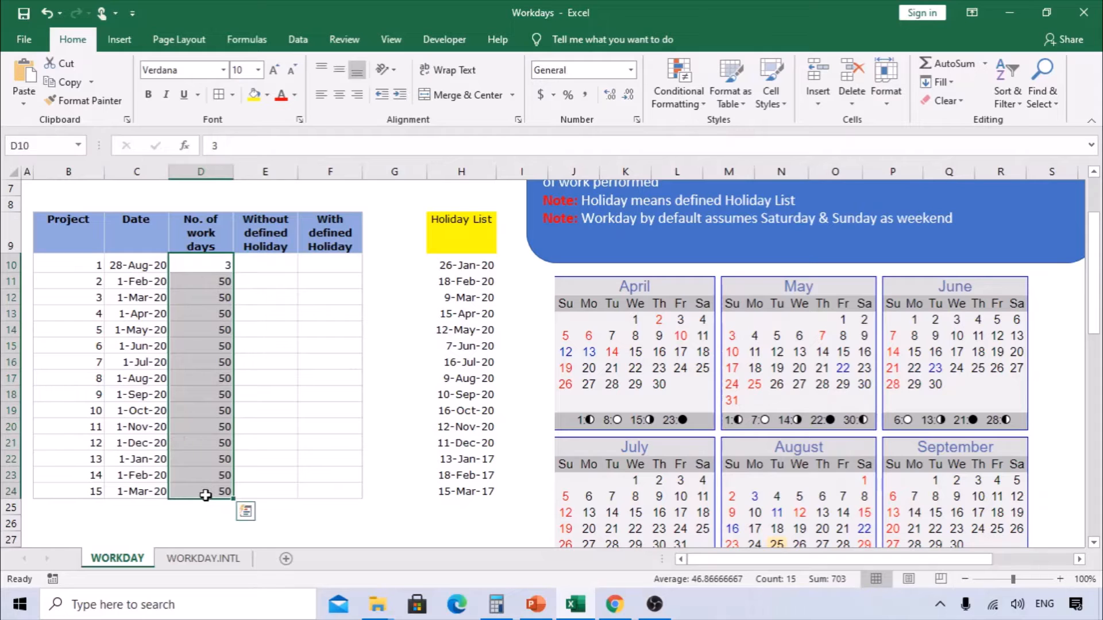
- Enter a WORKDAY formula in E10 with C10 as the start date and D10 as the days, leaving holidays empty
left_click(263, 265)
type("=")
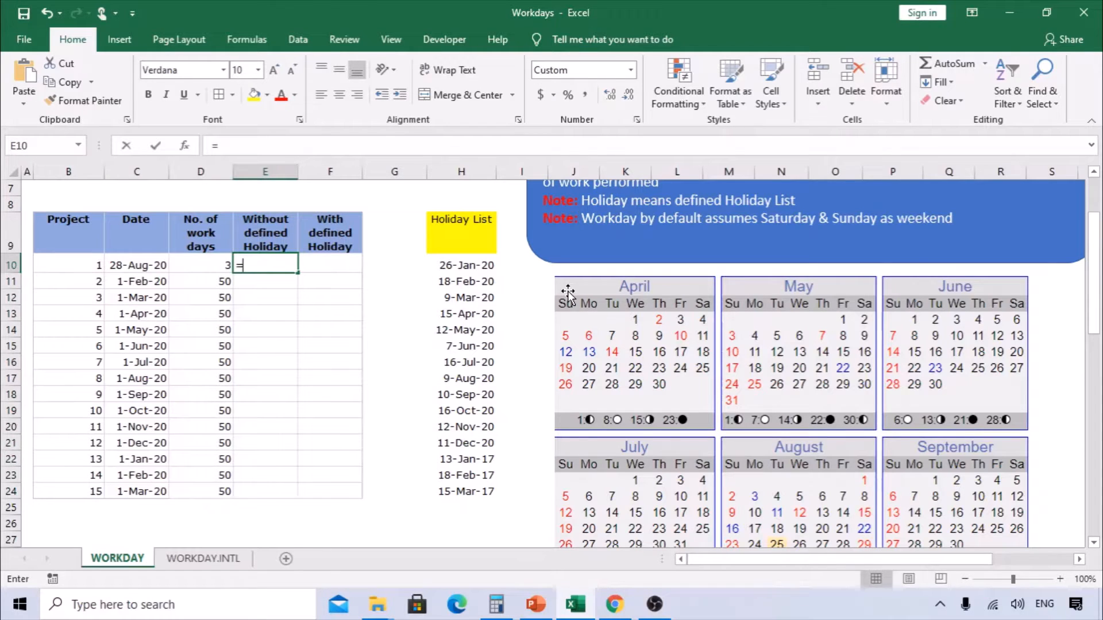
type("workday")
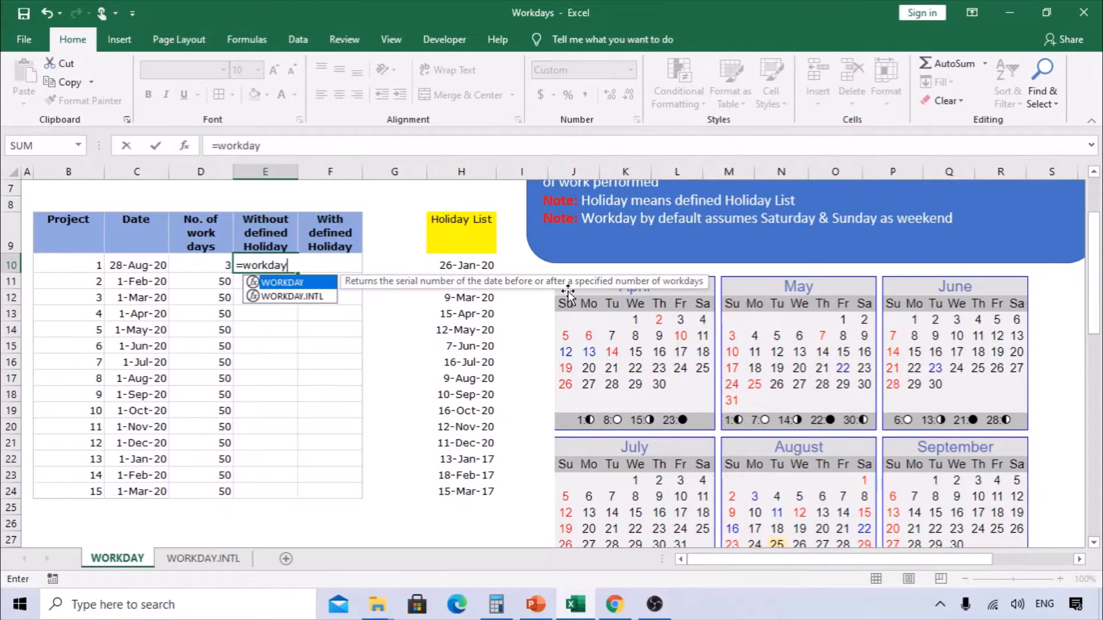
key("Tab")
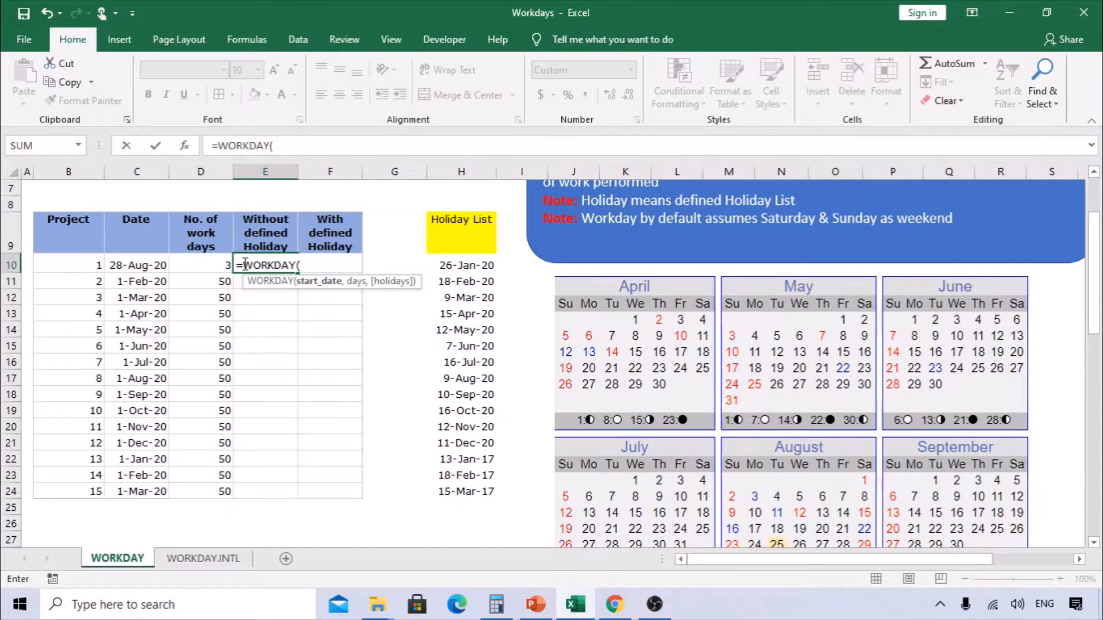
left_click(185, 149)
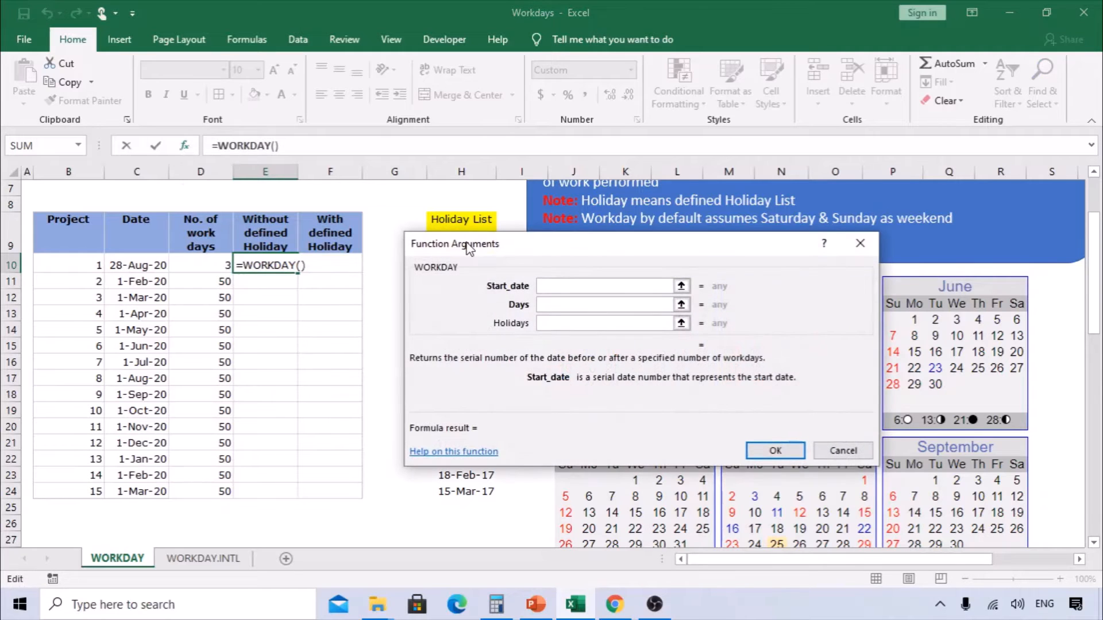
left_click_drag(471, 250, 393, 201)
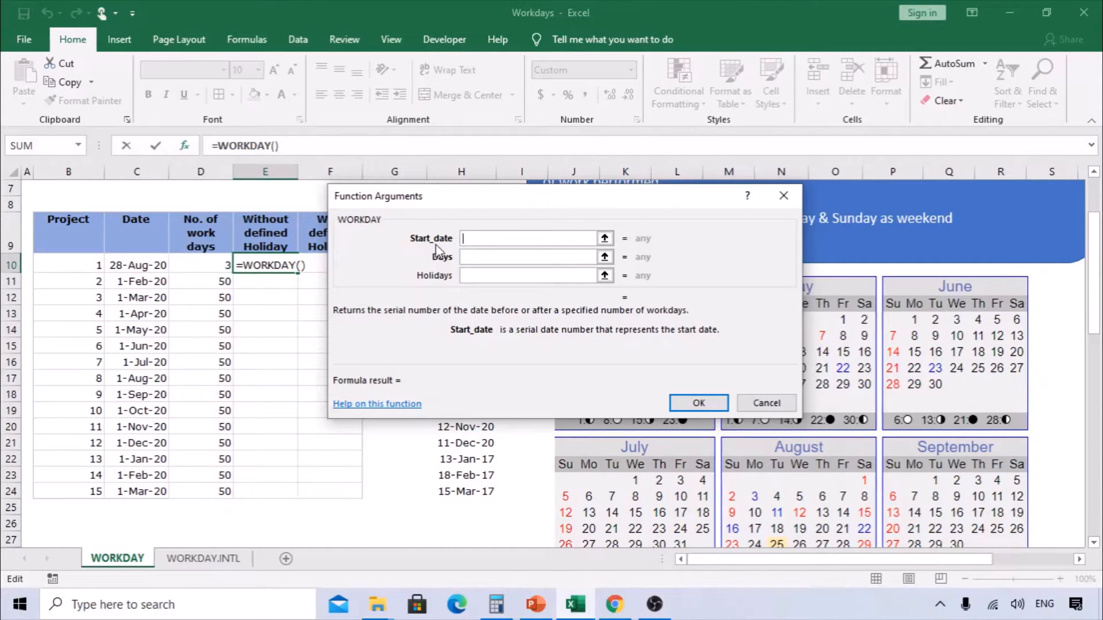
left_click(137, 262)
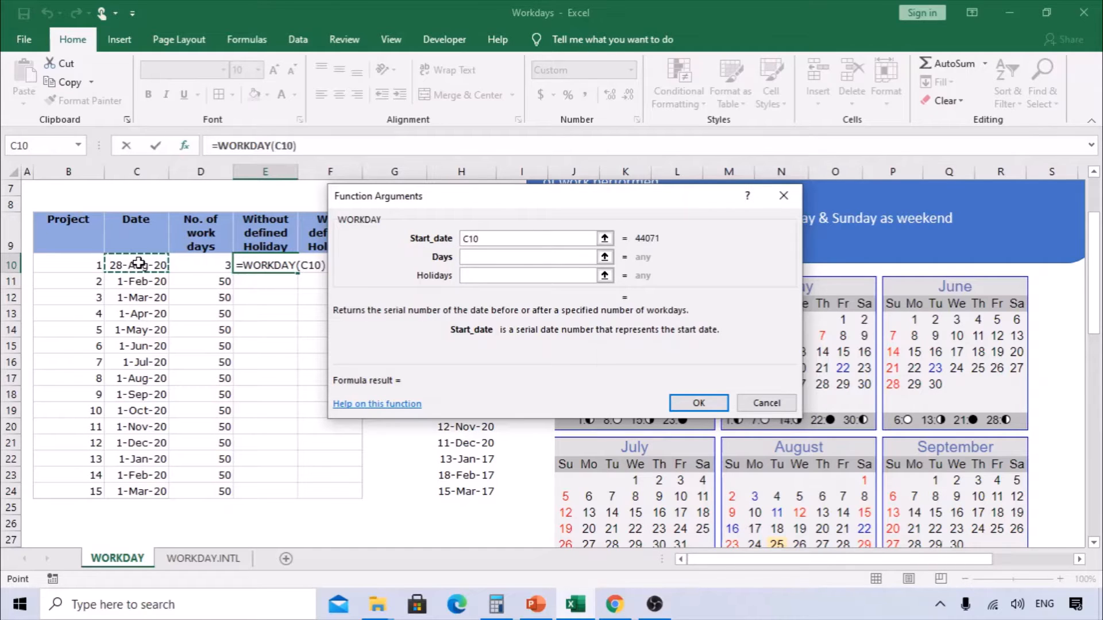
left_click(474, 258)
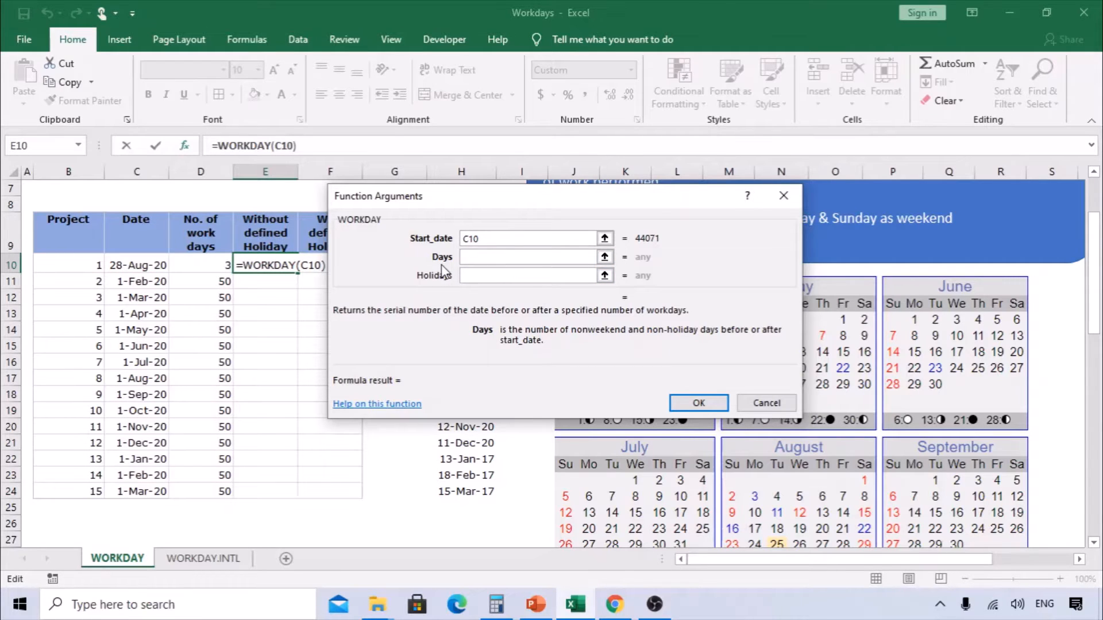
left_click(214, 262)
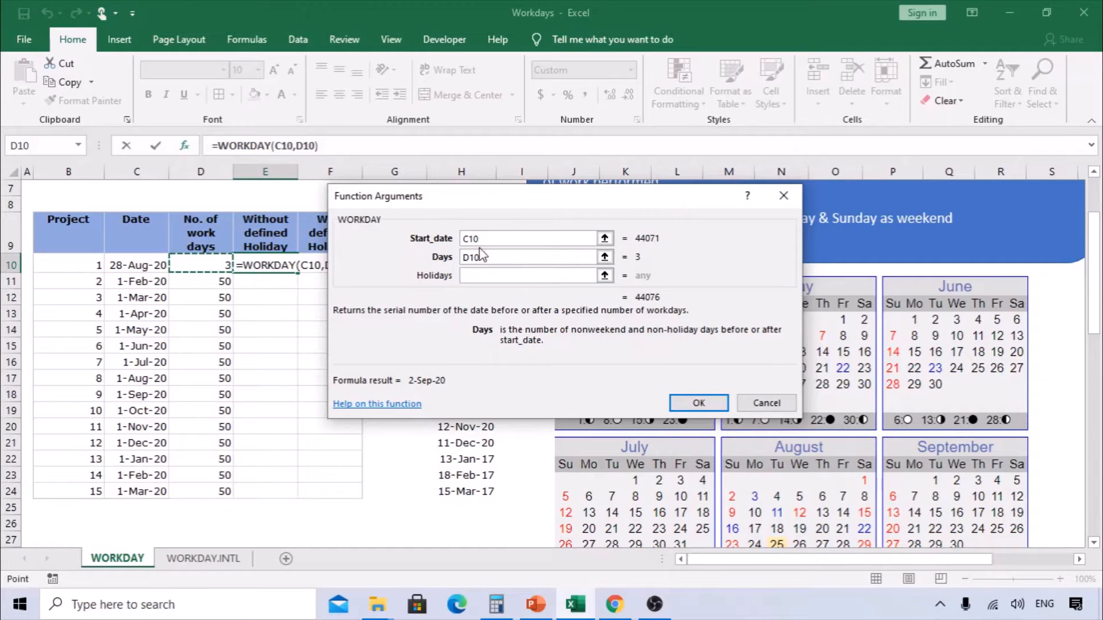
left_click_drag(474, 202, 270, 316)
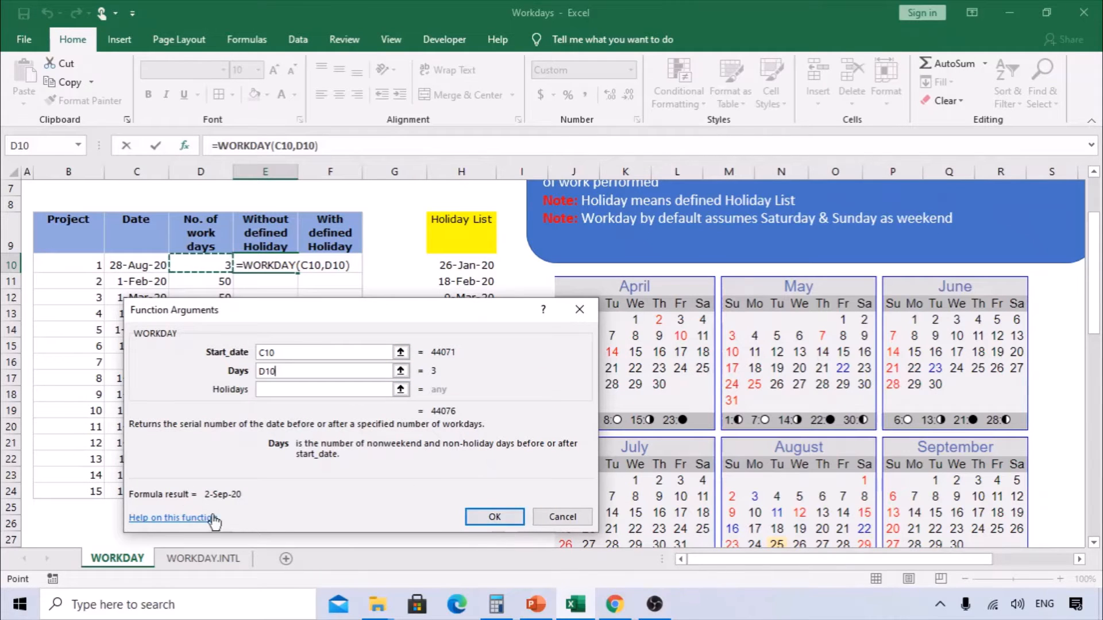
left_click(487, 517)
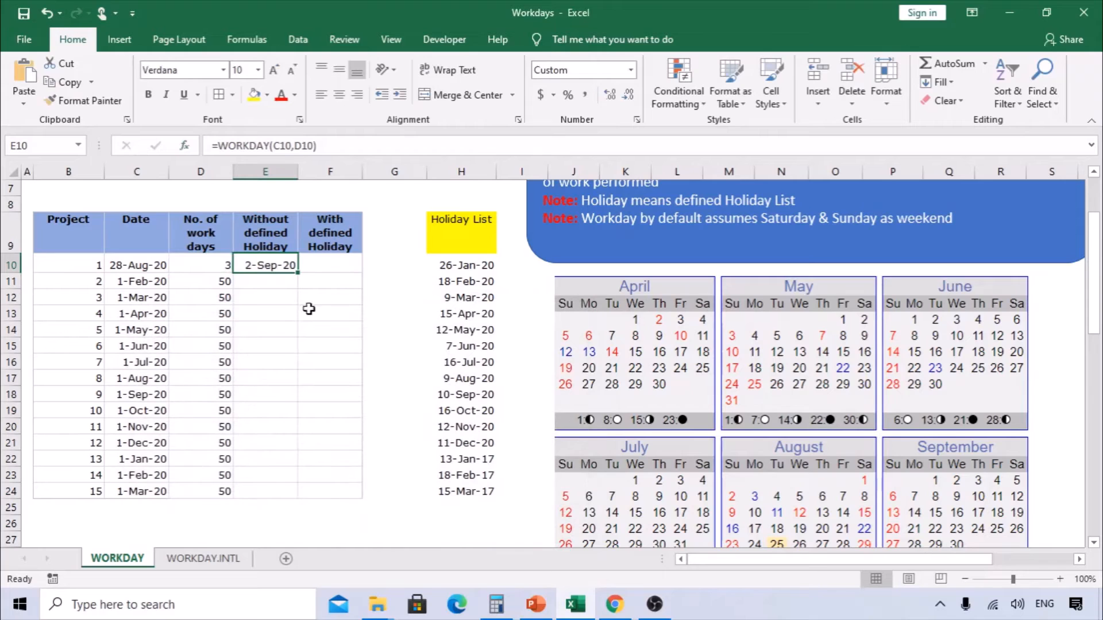
- Fill the WORKDAY formula down to E24 and inspect the copied formula in the last row
left_click_drag(298, 272, 293, 498)
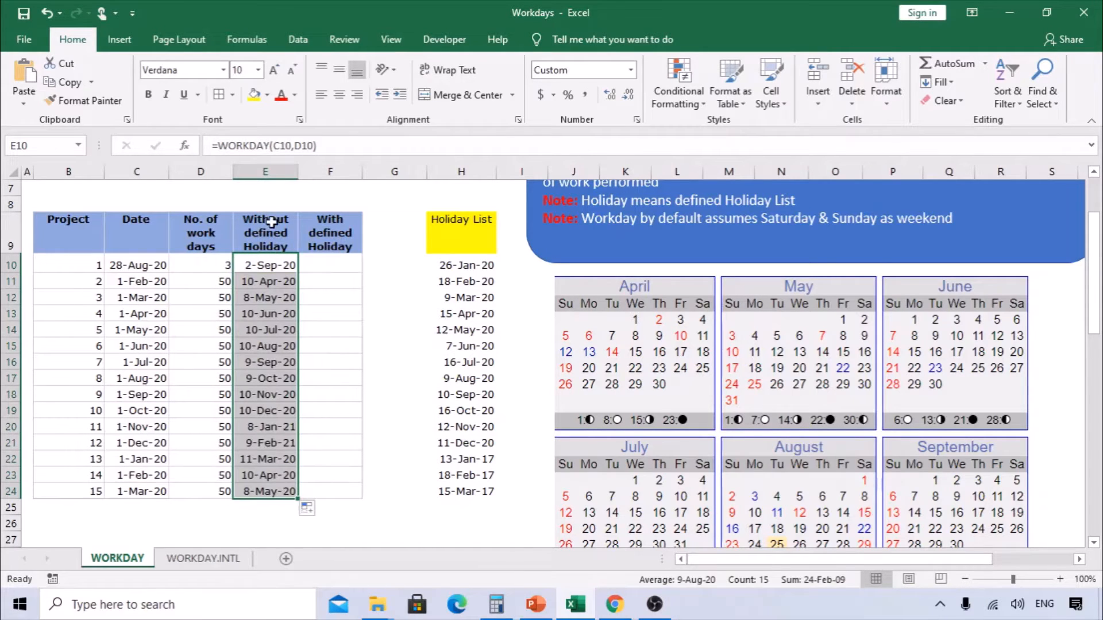
double_click(267, 491)
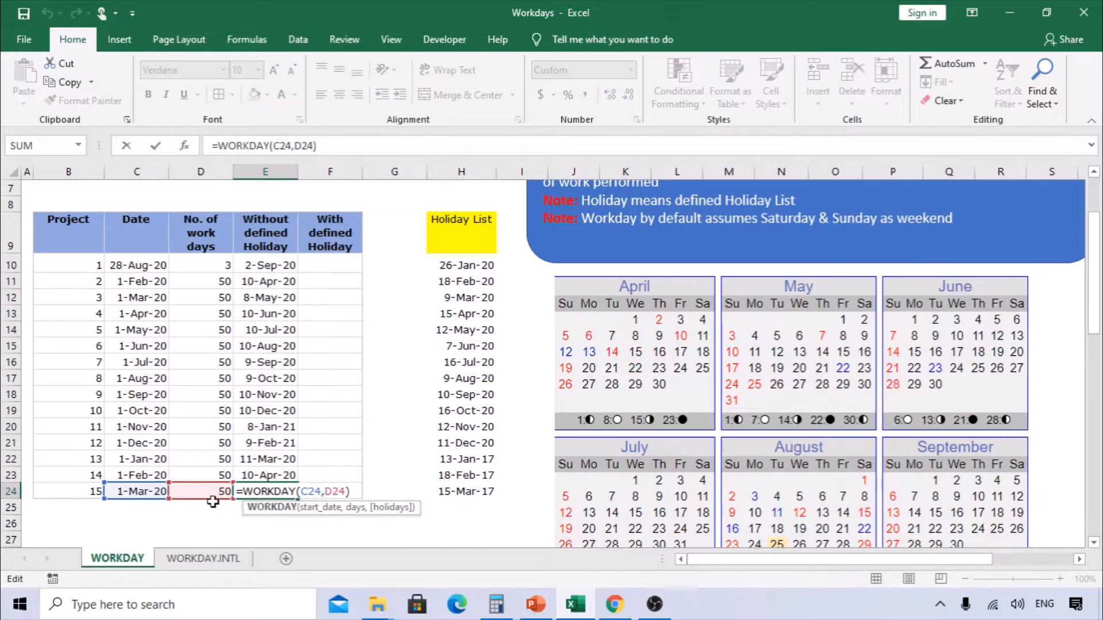
key("Escape")
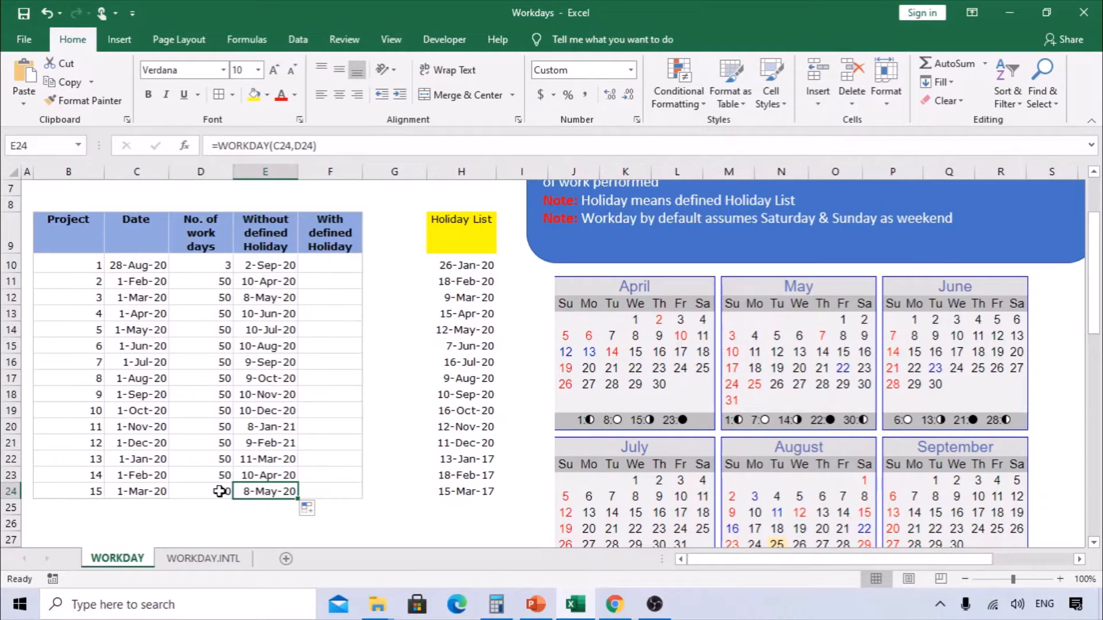
- Compare the first project's start date and result date against the calendar to check weekends are skipped
left_click(147, 259)
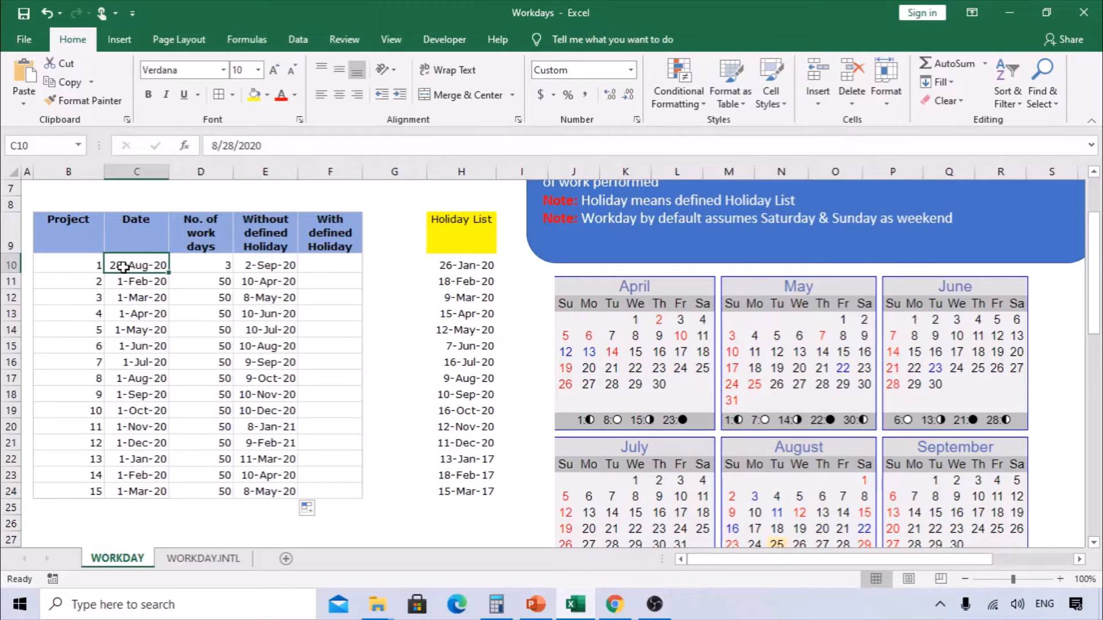
scroll(747, 459, "down", 2)
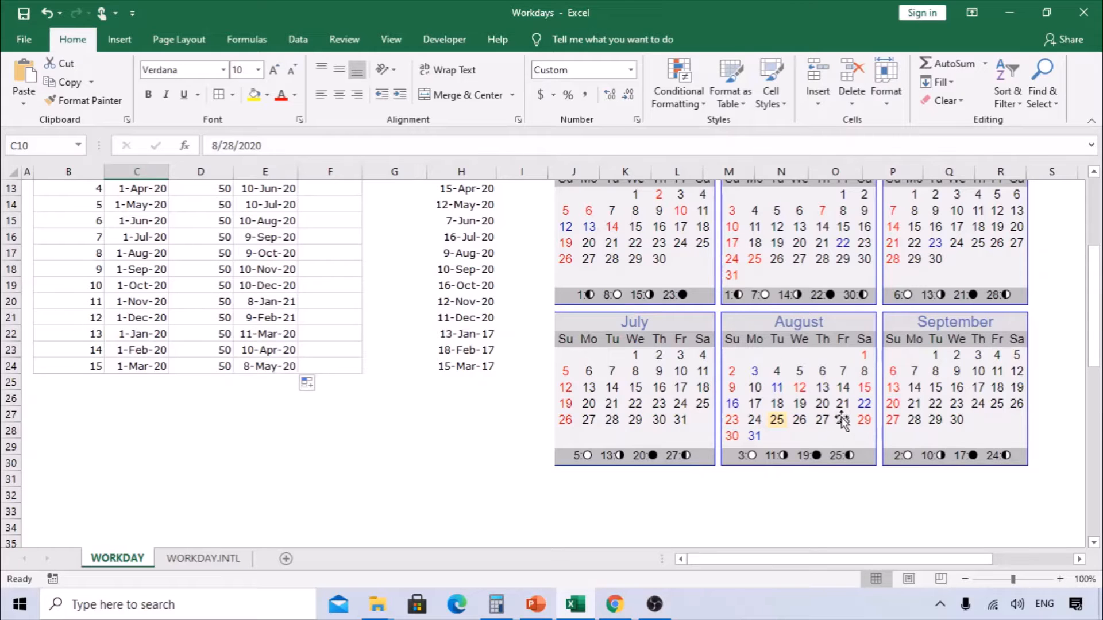
scroll(337, 426, "up", 4)
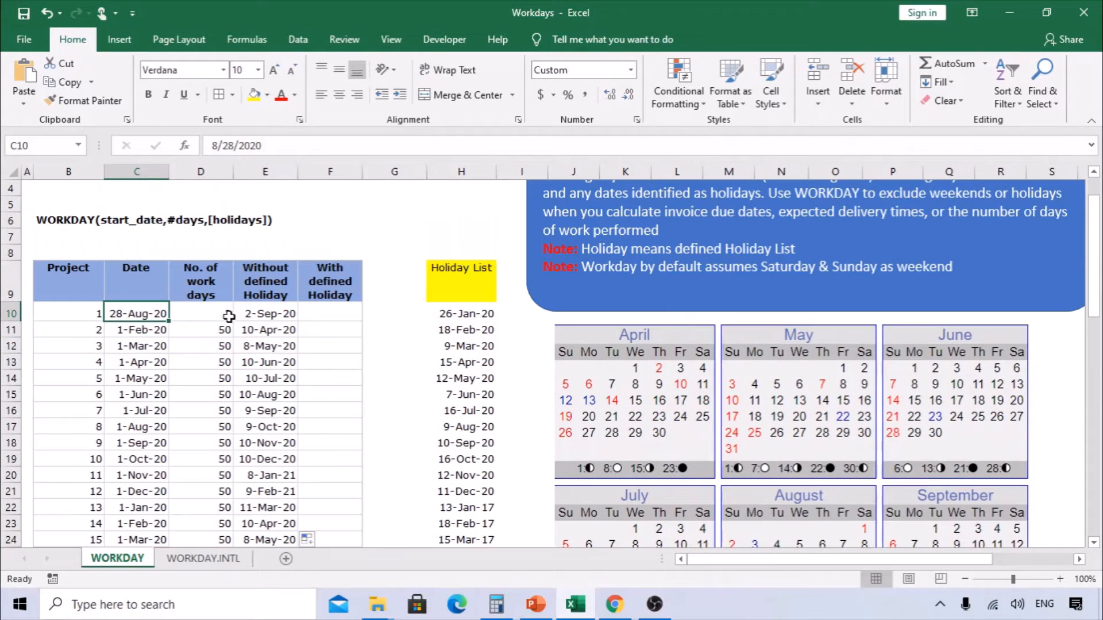
left_click(229, 317)
scroll(304, 385, "down", 2)
scroll(303, 385, "down", 1)
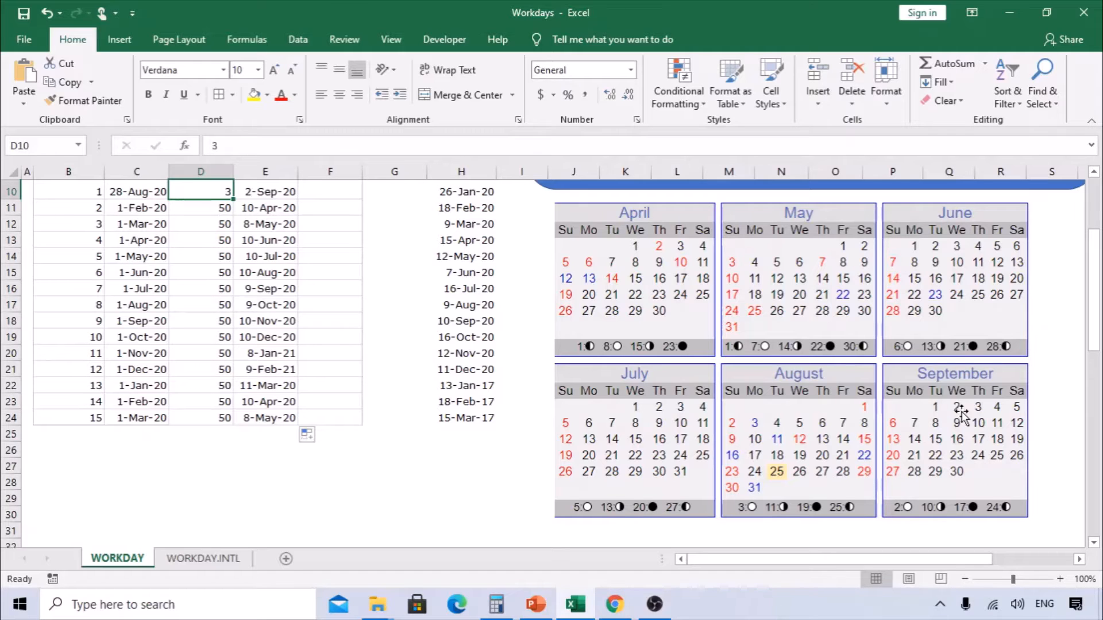
scroll(484, 272, "up", 1)
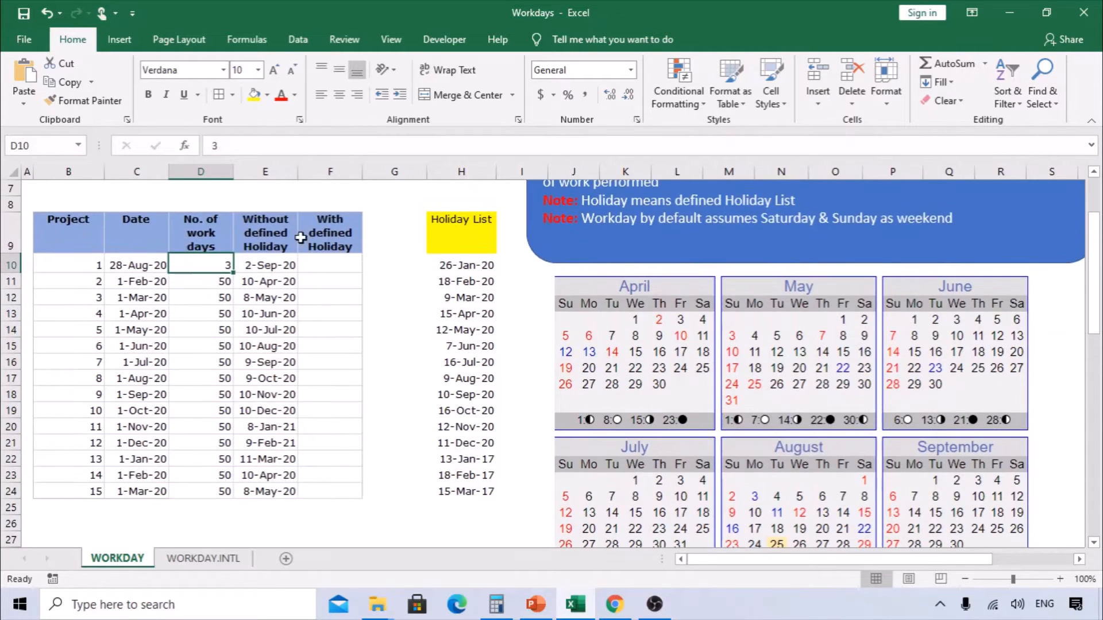
key("Right")
scroll(821, 486, "down", 1)
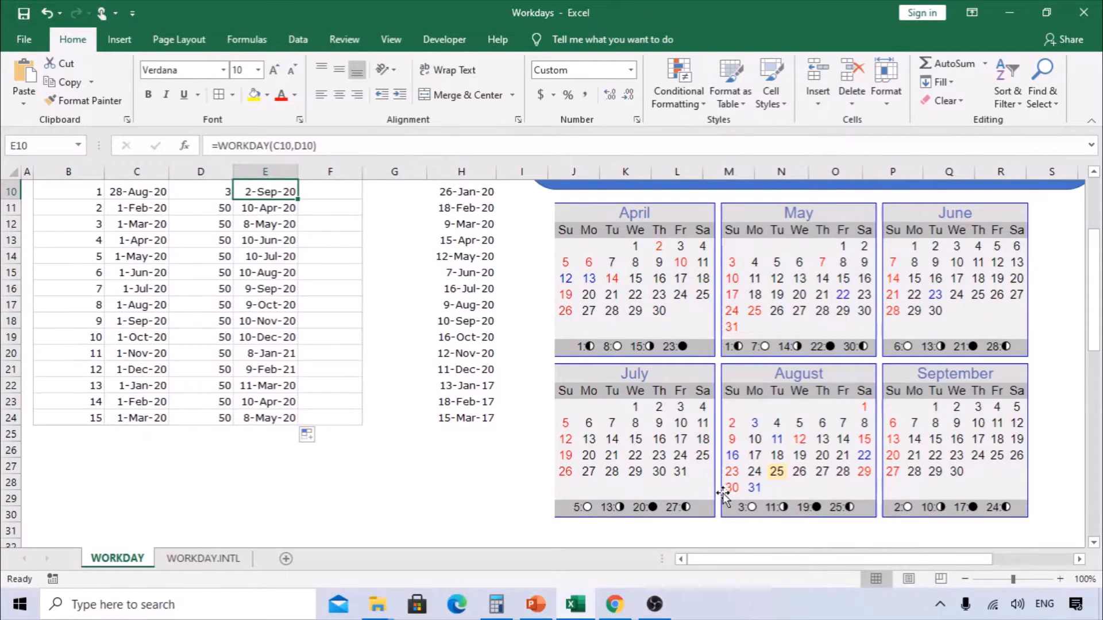
scroll(722, 492, "up", 1)
left_click_drag(466, 281, 466, 403)
left_click(261, 263)
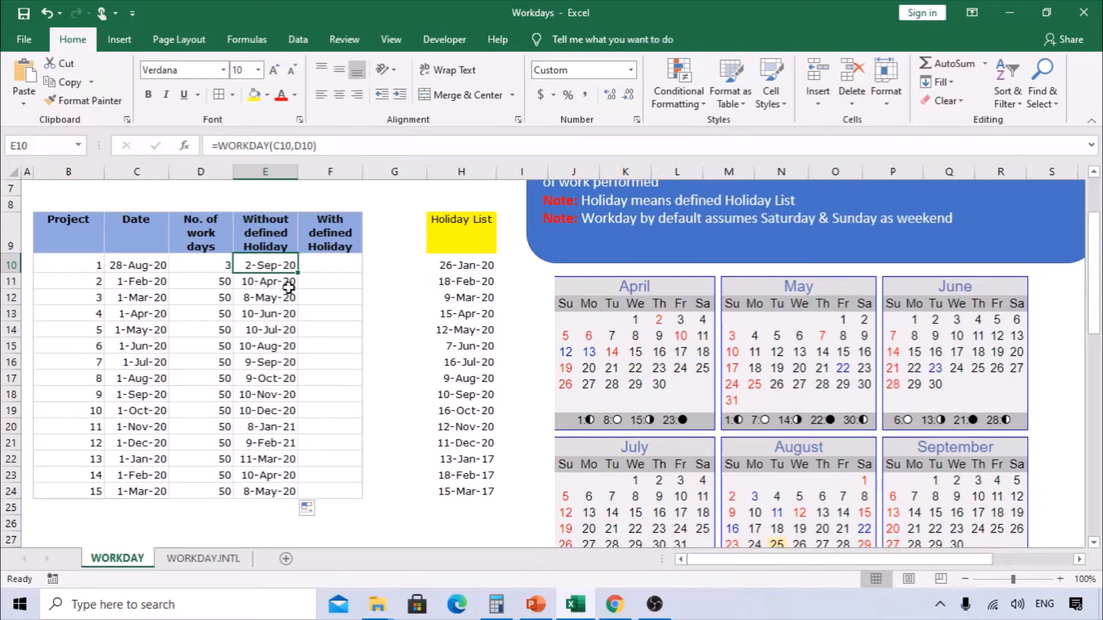
- Enter a WORKDAY formula in F10 with C10 as the start date, D10 as the days and H10:H24 as the holidays
left_click(475, 232)
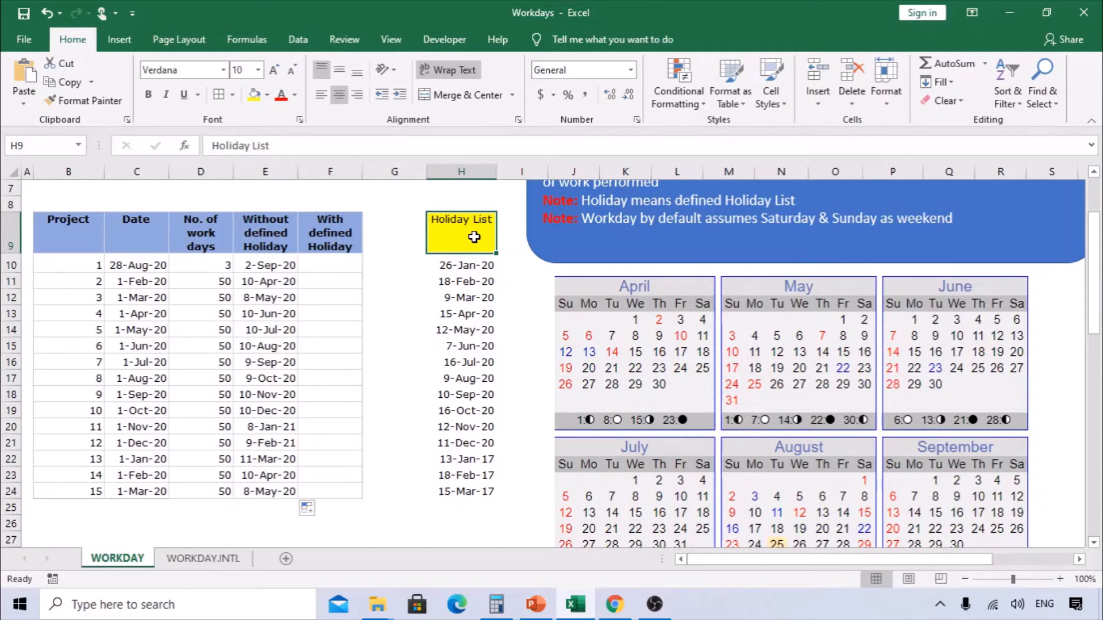
left_click_drag(460, 235, 454, 489)
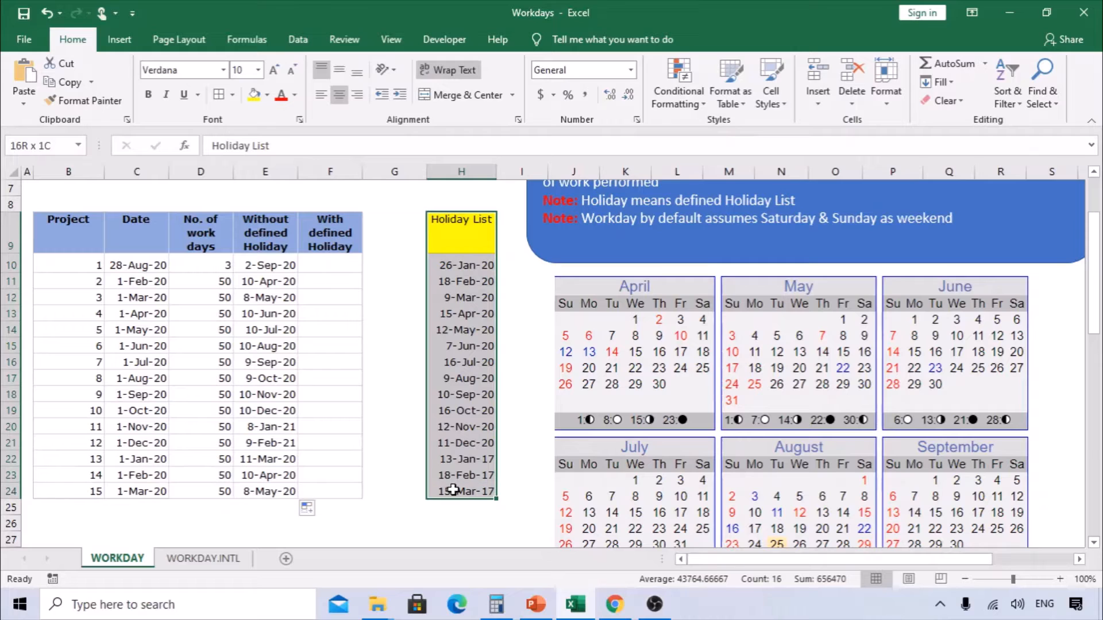
left_click(332, 261)
type("=")
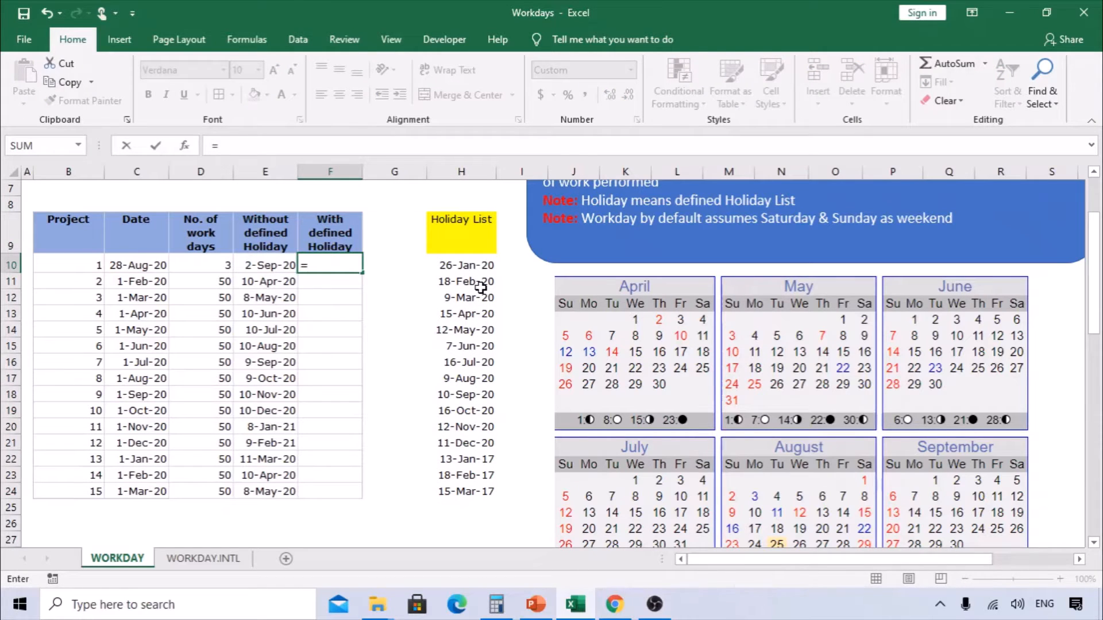
type("workday")
key("Tab")
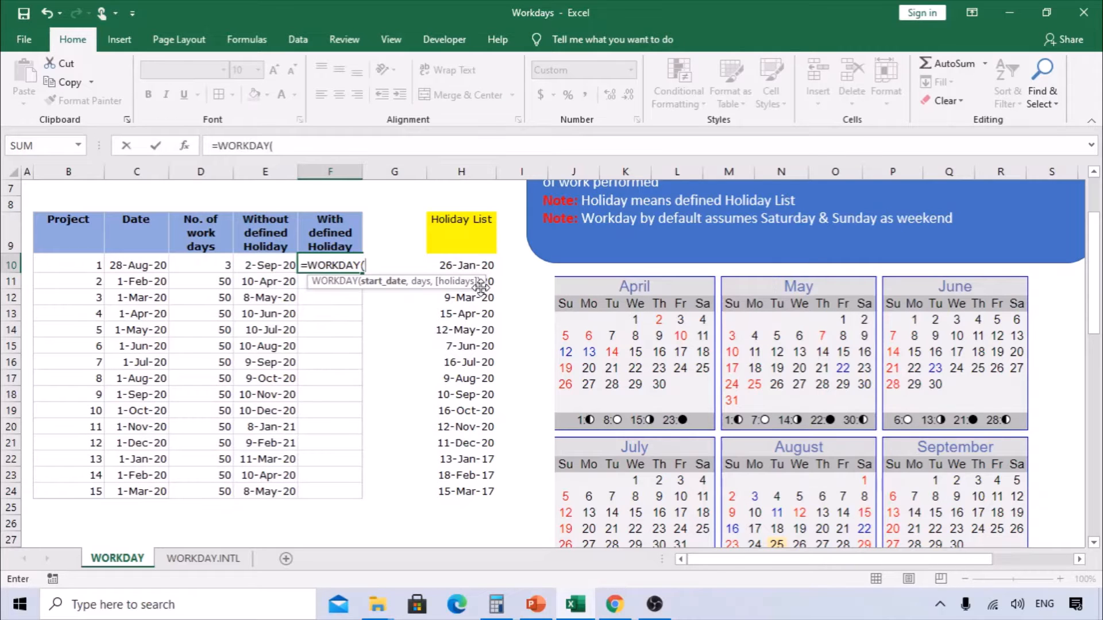
left_click(189, 146)
left_click_drag(277, 337, 363, 345)
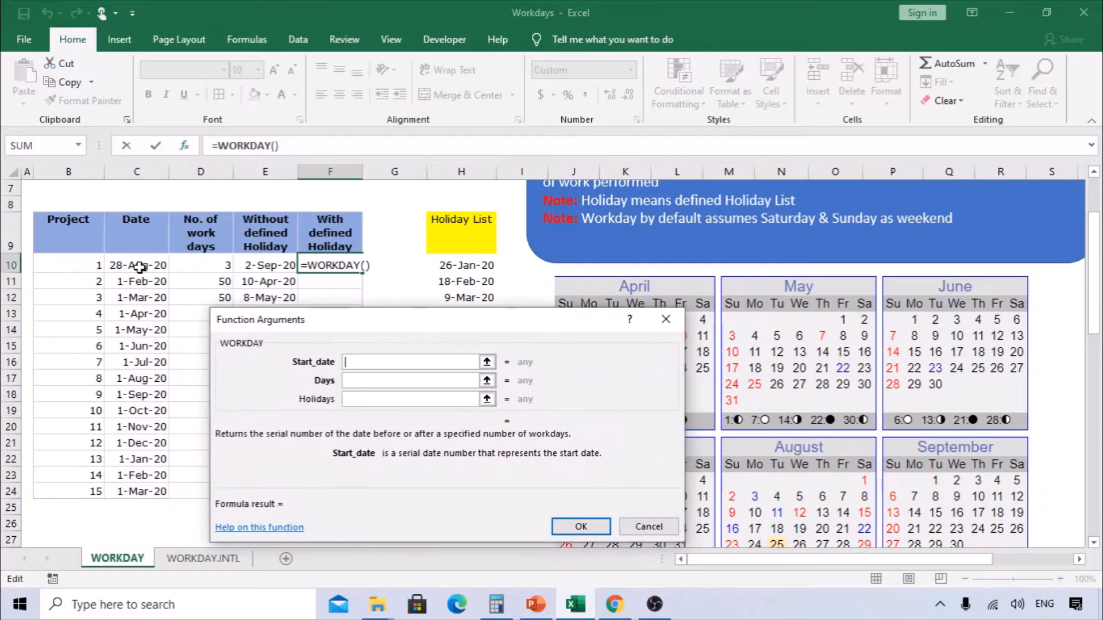
left_click(139, 266)
key("Tab")
left_click(208, 264)
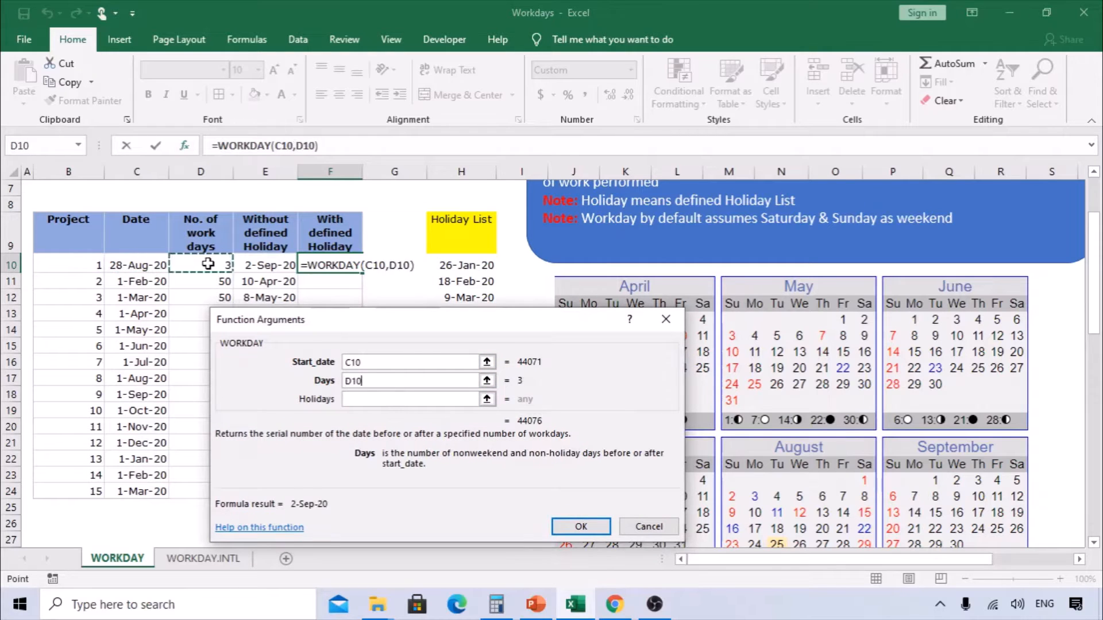
key("Tab")
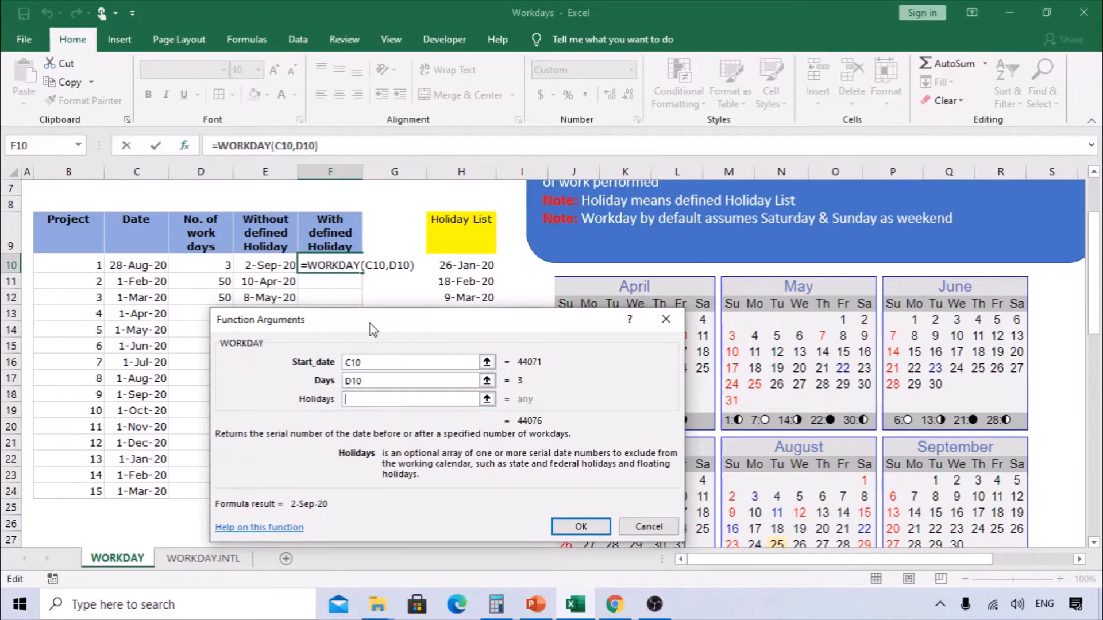
left_click_drag(372, 329, 134, 303)
left_click_drag(465, 265, 476, 493)
left_click_drag(278, 279, 338, 265)
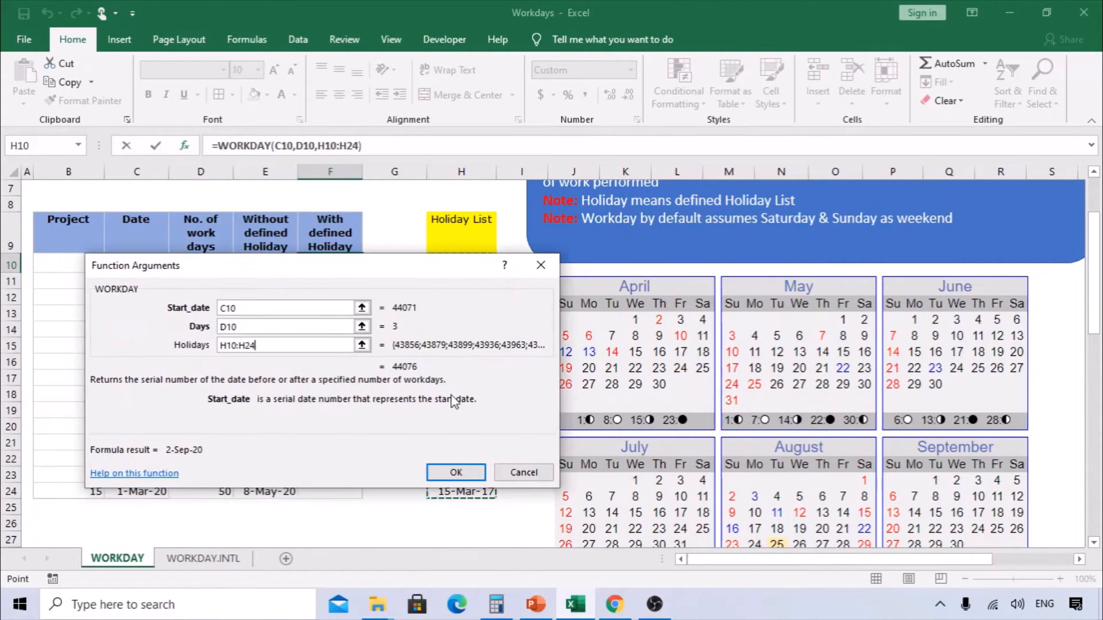
left_click(455, 472)
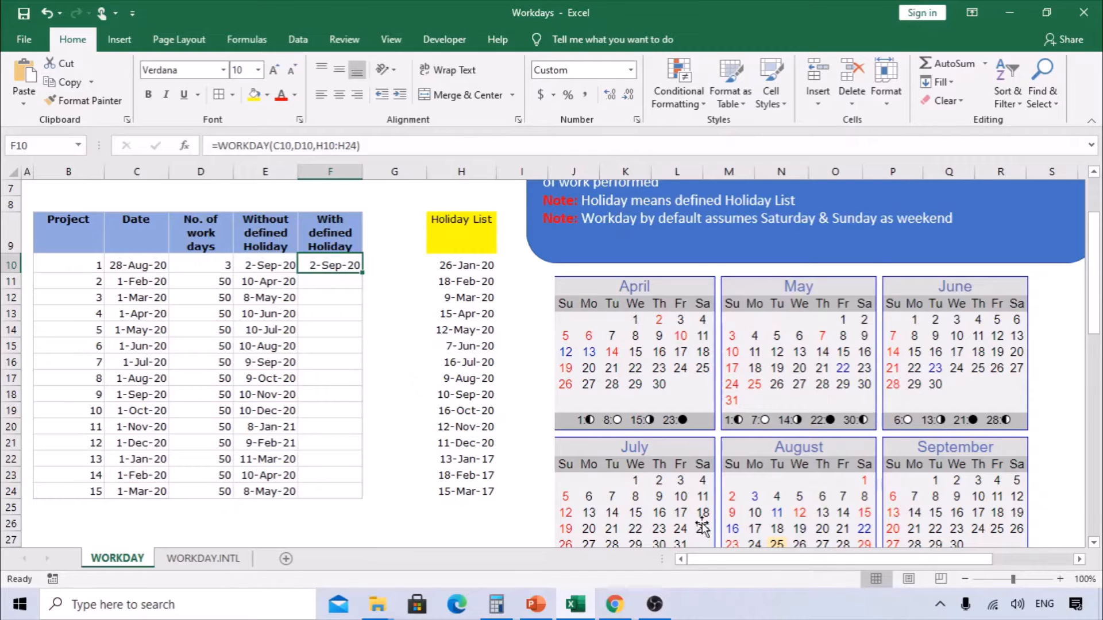
- Change the first holiday date in H10 to 31-Aug-20
scroll(747, 525, "down", 1)
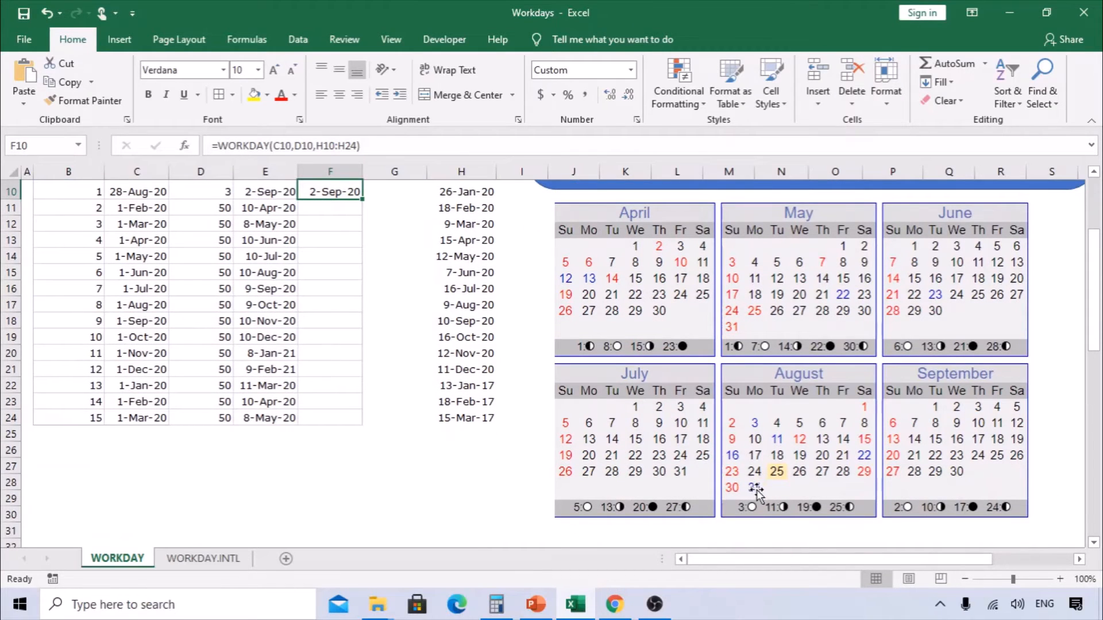
scroll(437, 247, "up", 1)
left_click(449, 267)
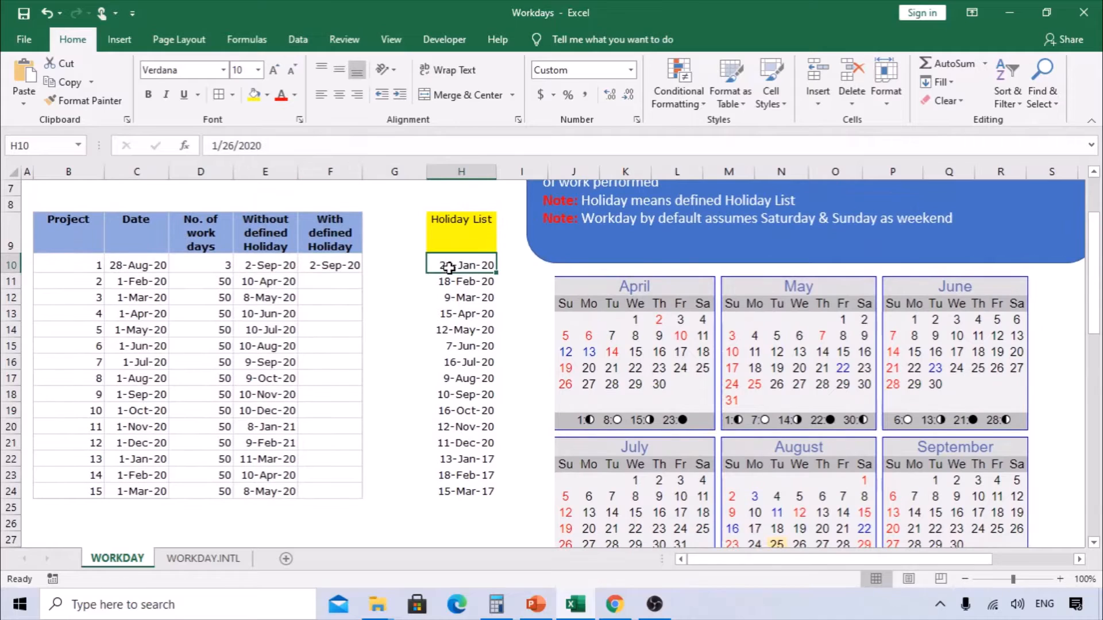
double_click(449, 267)
key("shift+Right")
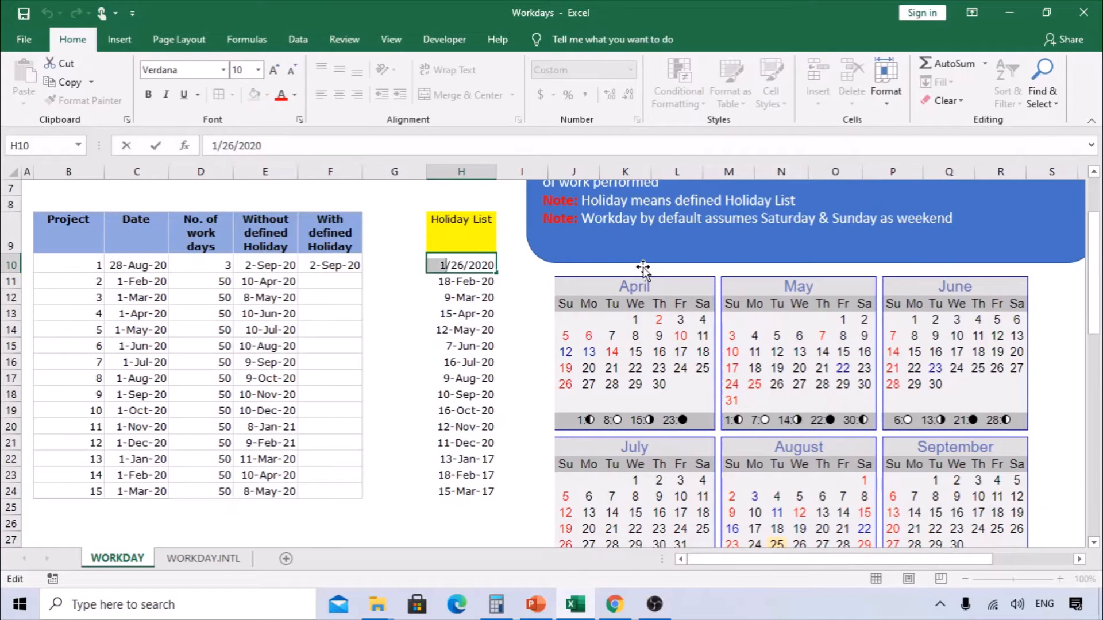
type("8")
type("31")
key("Return")
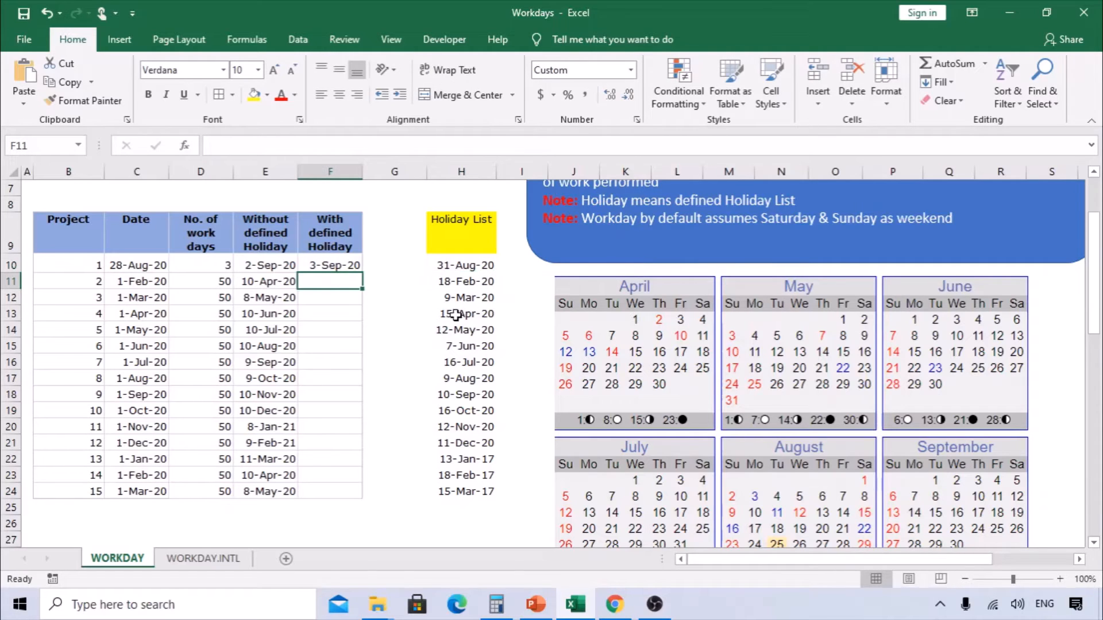
- Fill the holiday-aware WORKDAY formula from F10 down to F24
left_click(348, 265)
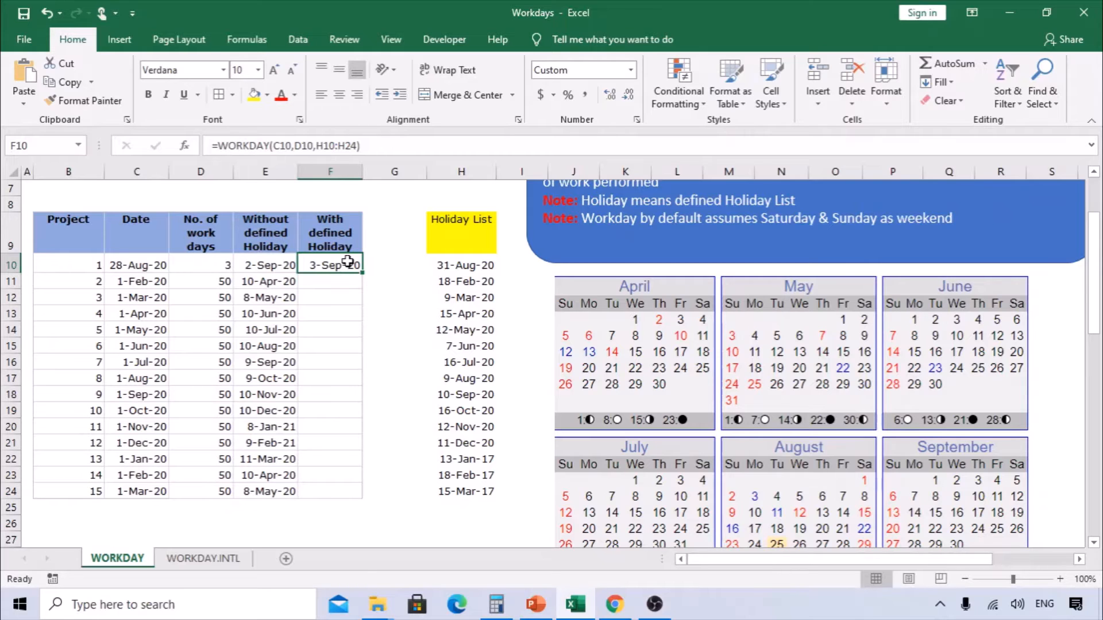
left_click(128, 263)
left_click(347, 262)
left_click(206, 265)
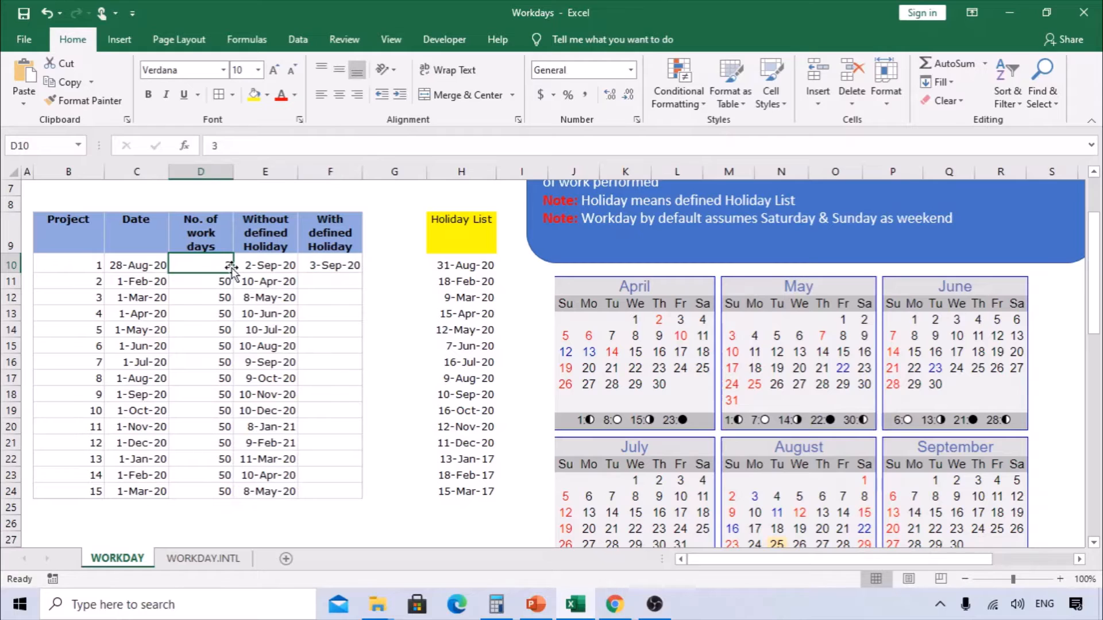
left_click(357, 265)
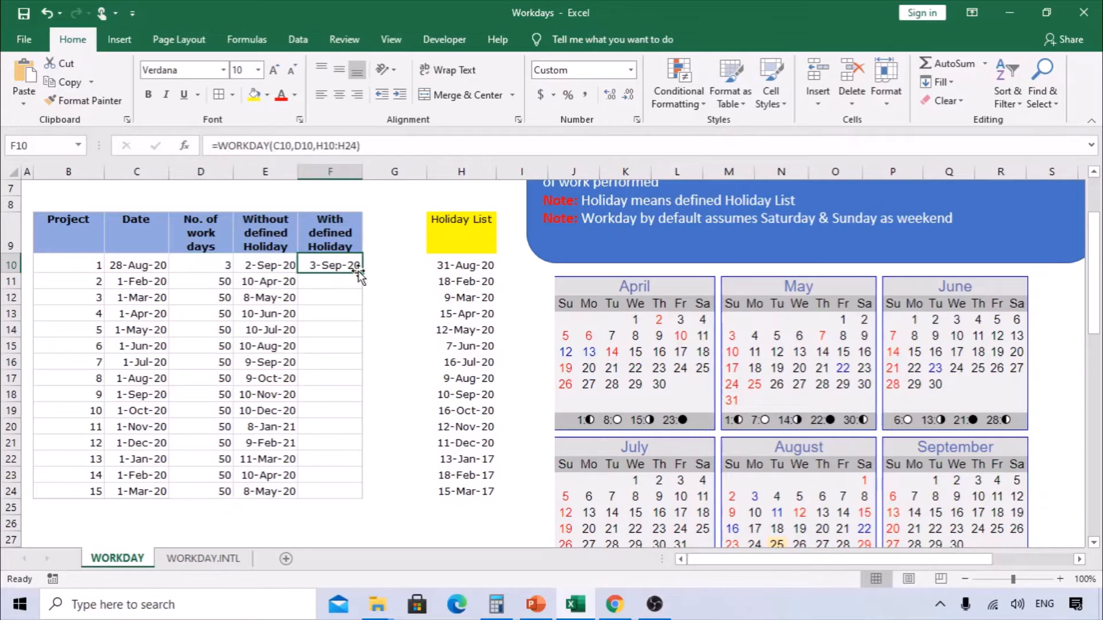
left_click_drag(361, 273, 360, 495)
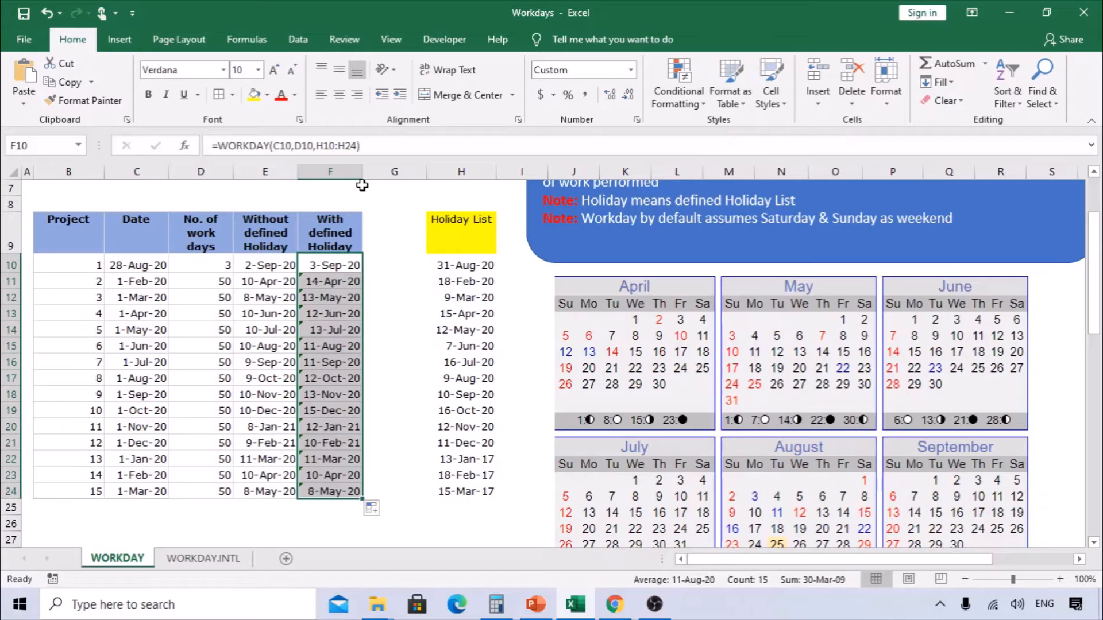
- Switch to the WORKDAY.INTL sheet
scroll(362, 185, "up", 2)
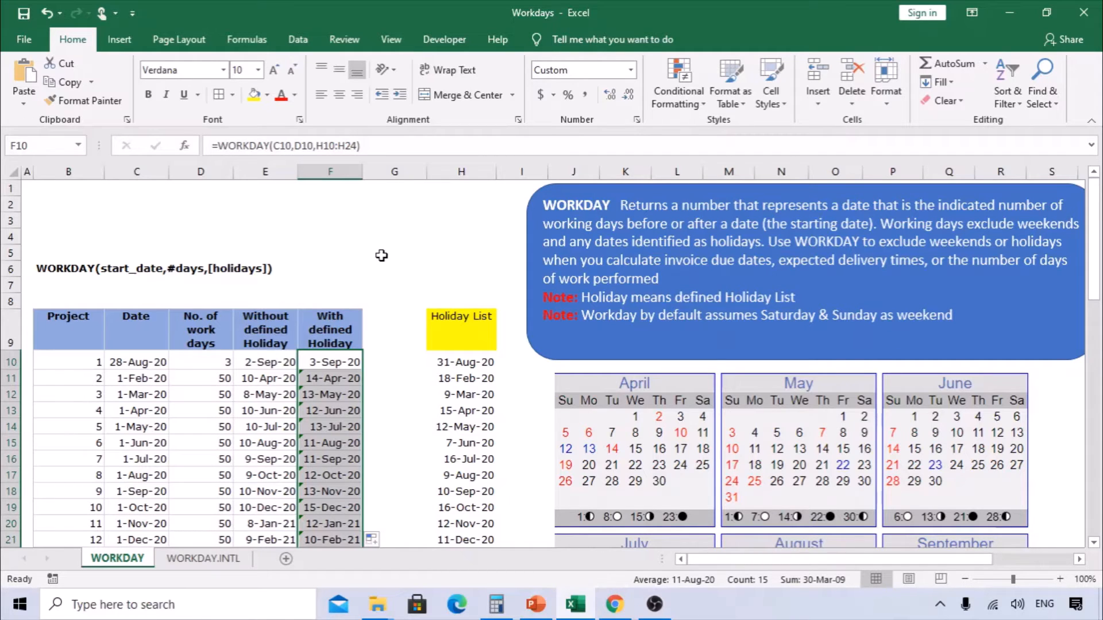
scroll(331, 359, "down", 2)
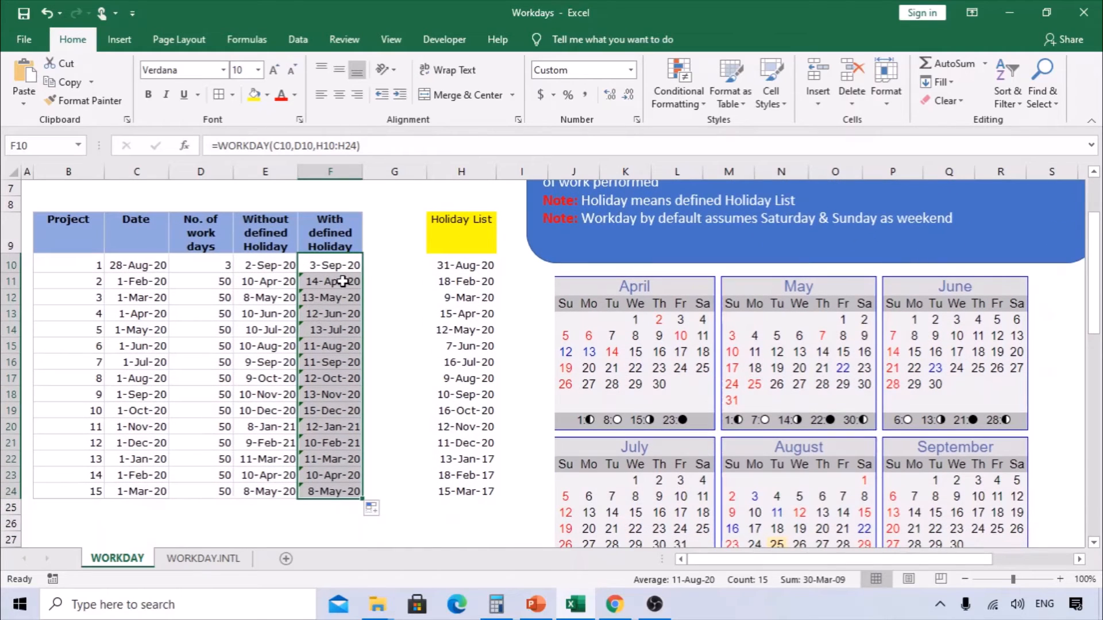
scroll(343, 282, "up", 1)
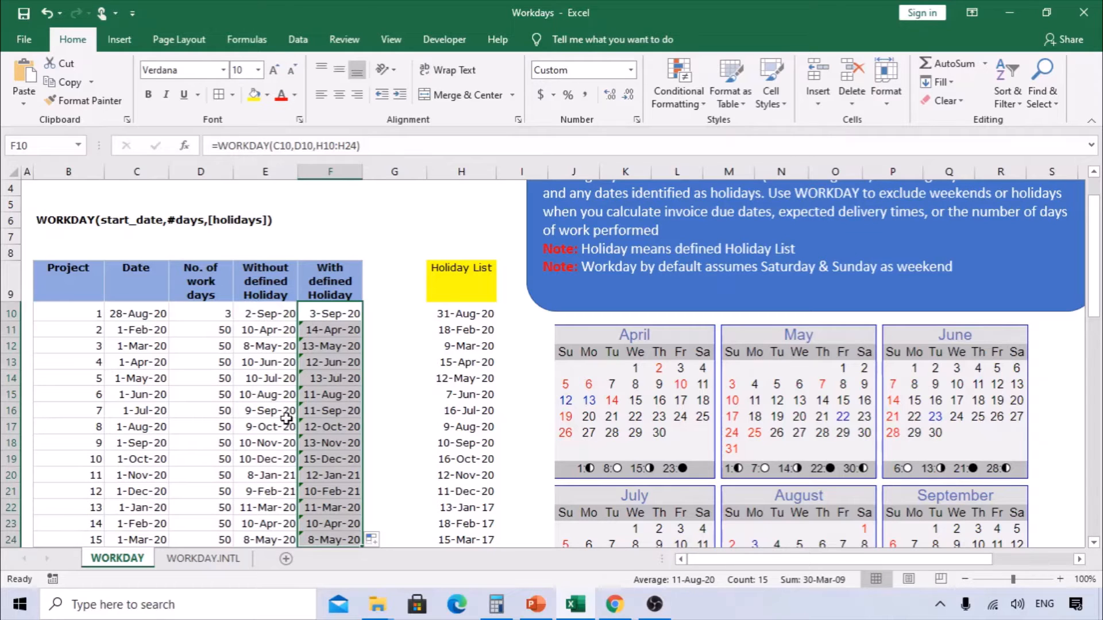
left_click(203, 559)
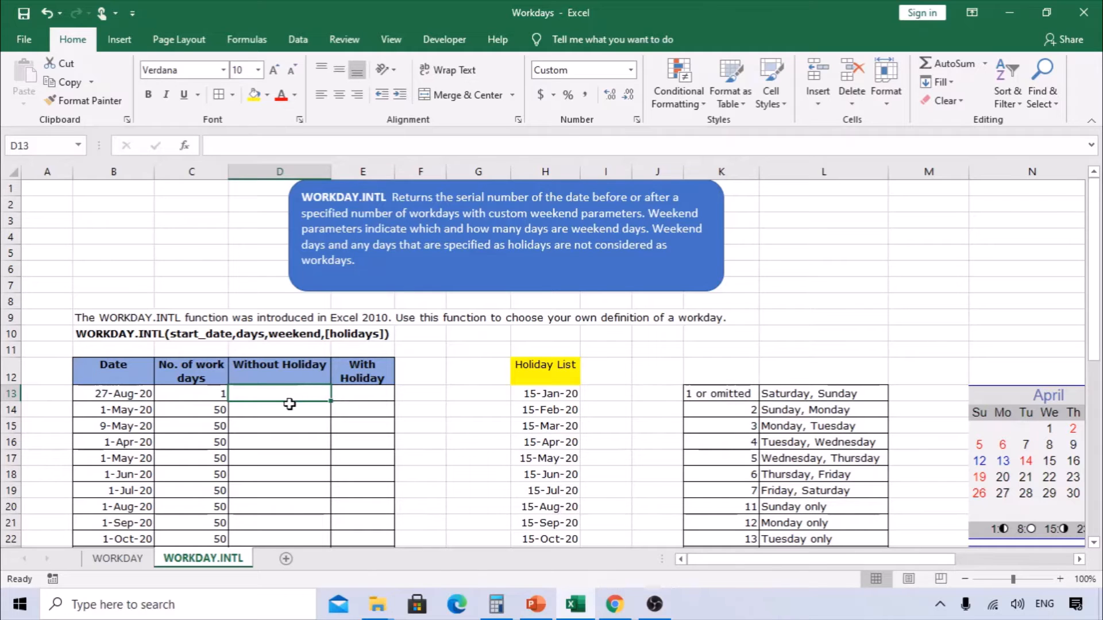
- Examine the dates, work-day counts, result columns, holiday list and weekend code table on this sheet
scroll(284, 397, "down", 1)
scroll(283, 397, "down", 3)
left_click_drag(113, 272, 132, 475)
left_click_drag(191, 275, 192, 490)
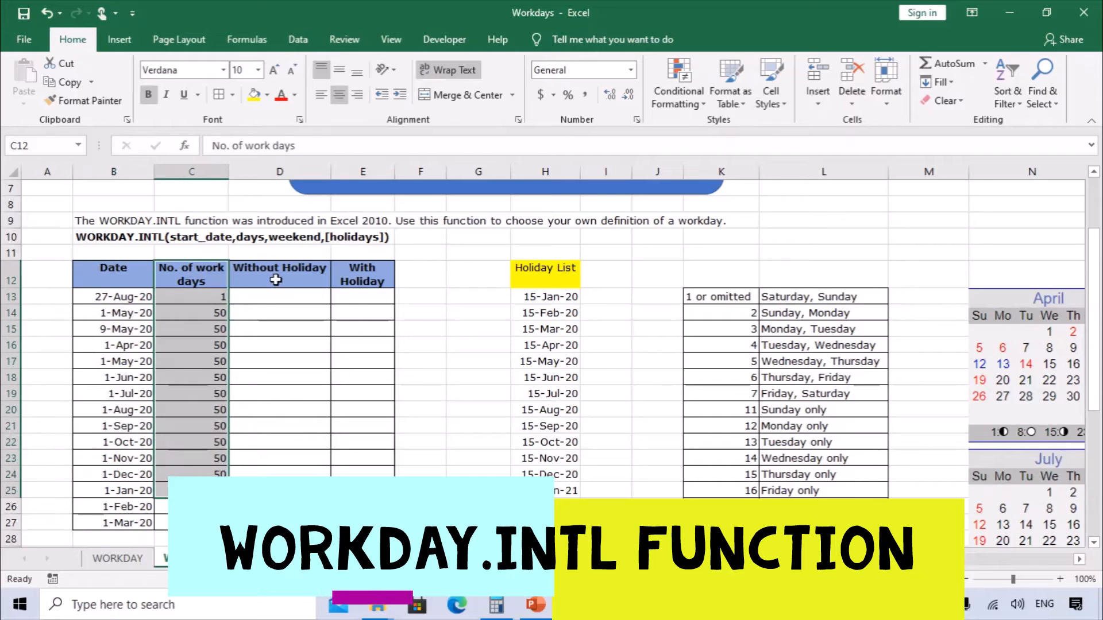
left_click(275, 275)
left_click(357, 283)
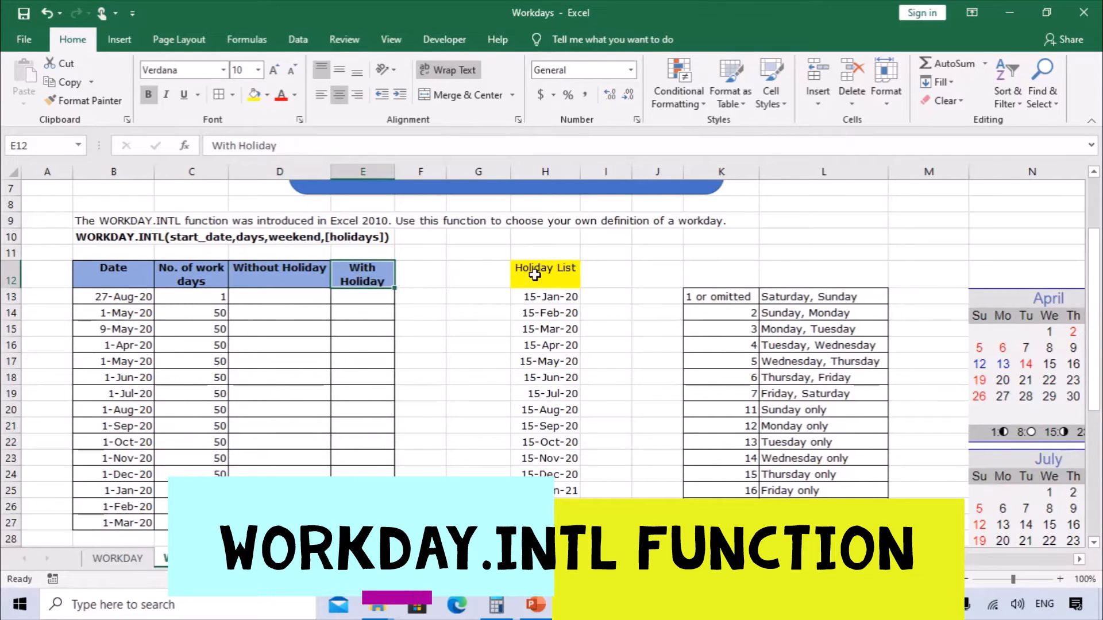
left_click_drag(524, 270, 545, 525)
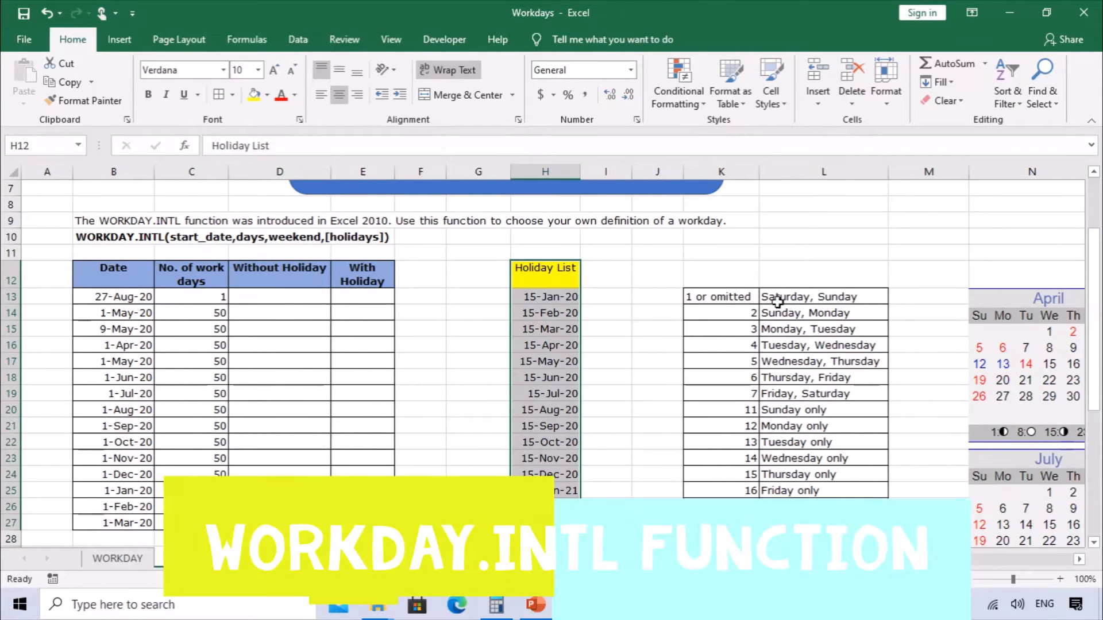
left_click(325, 285)
left_click_drag(702, 300, 863, 506)
left_click(744, 328)
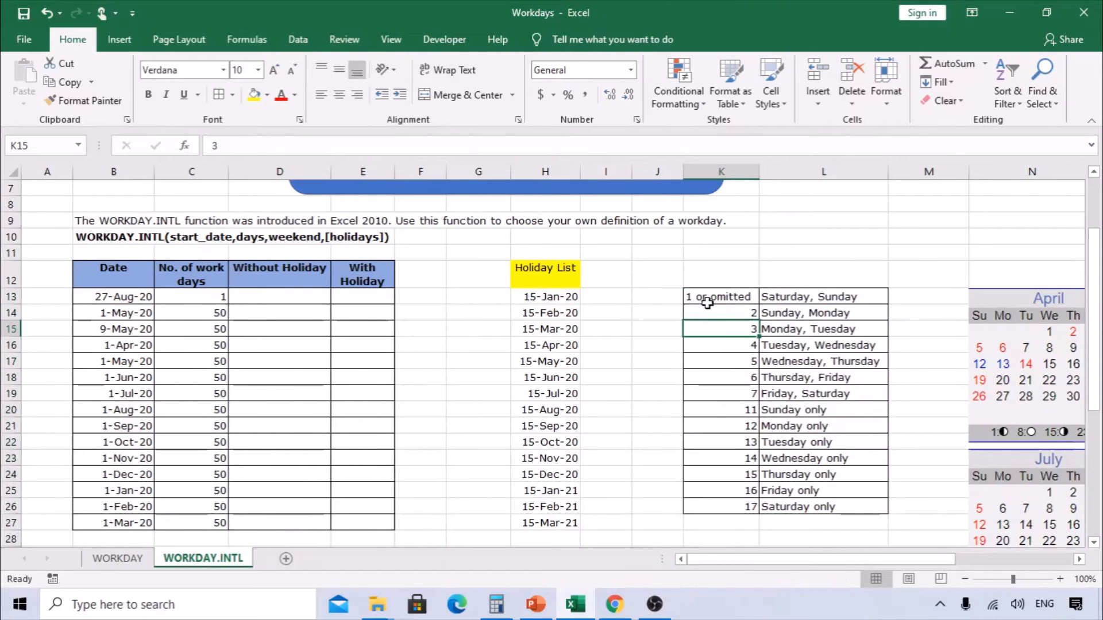
left_click(784, 302)
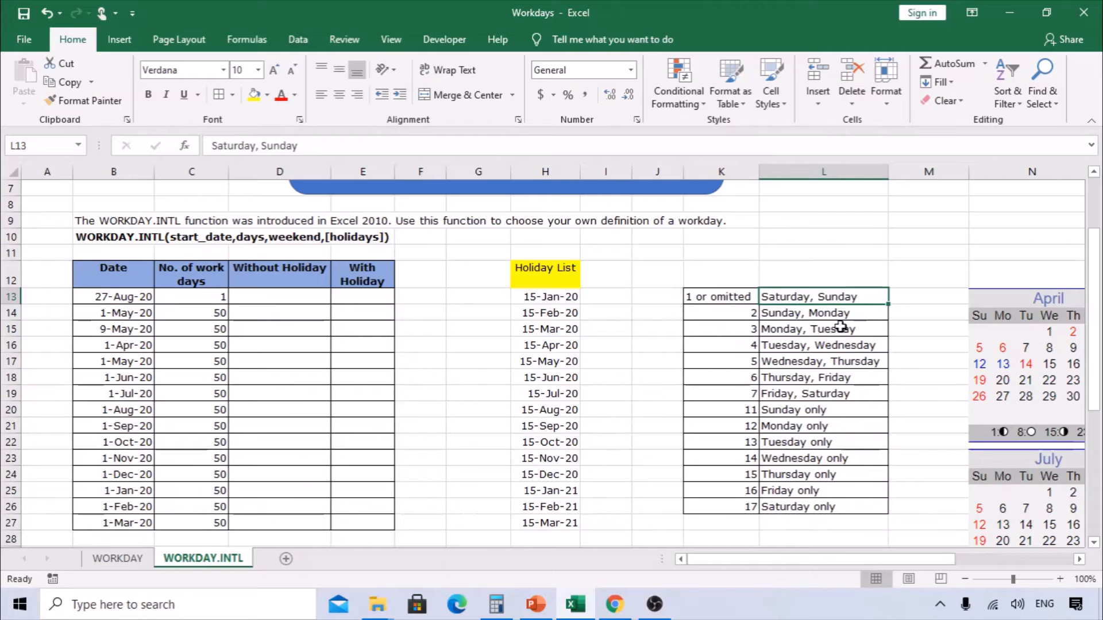
left_click(812, 316)
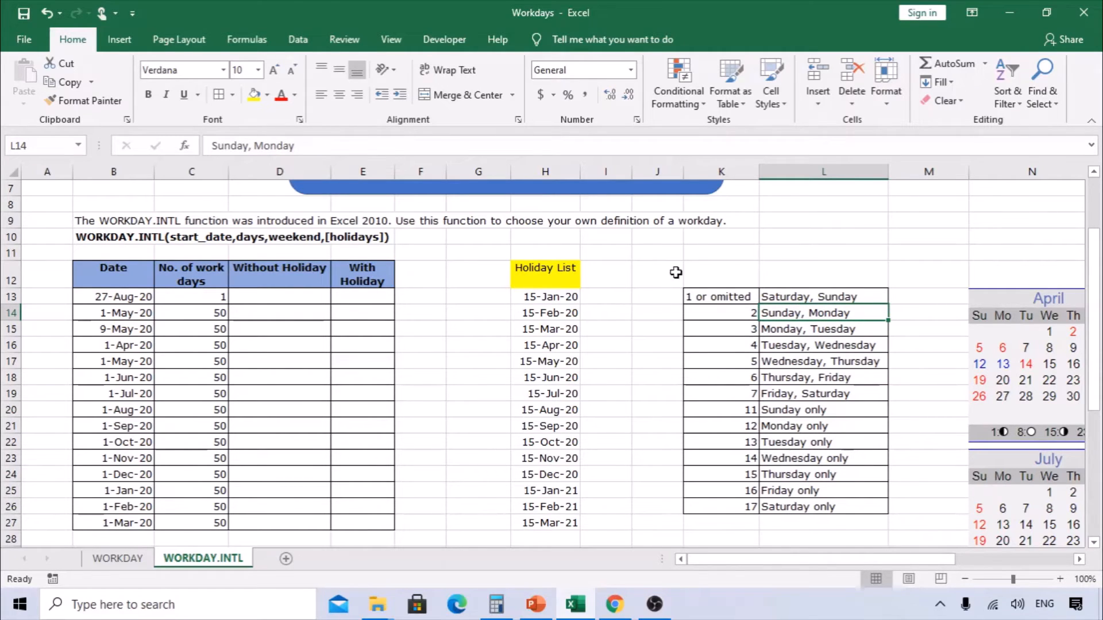
- Enter a WORKDAY.INTL formula in D13 using start date B13, work days C13 and weekend code 11, without holidays
left_click(288, 298)
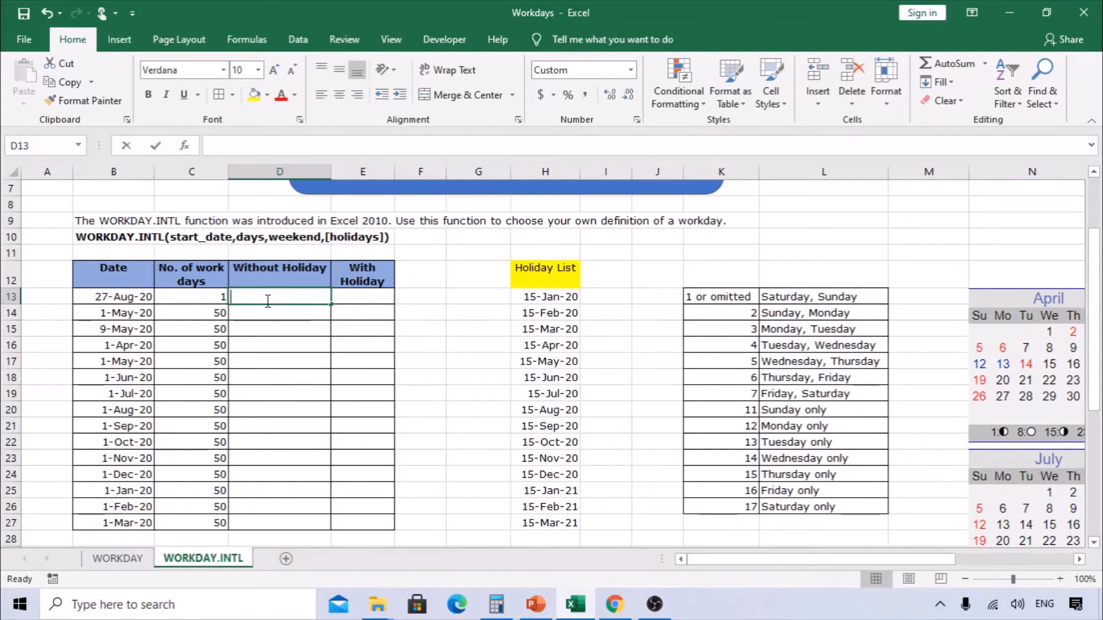
type("=work")
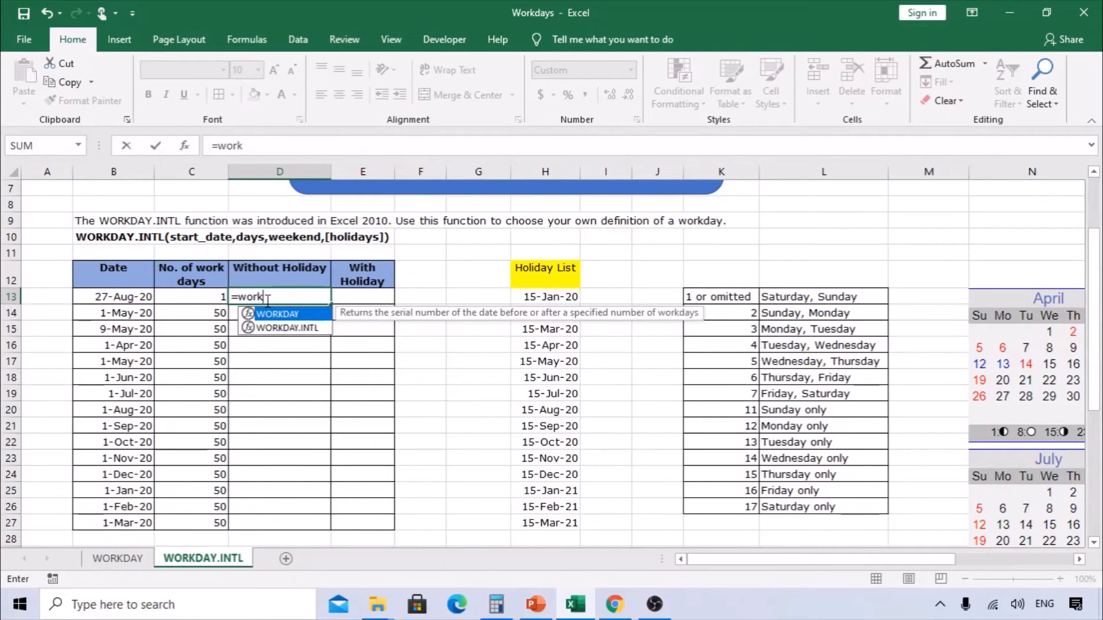
type("day.intl")
key("Tab")
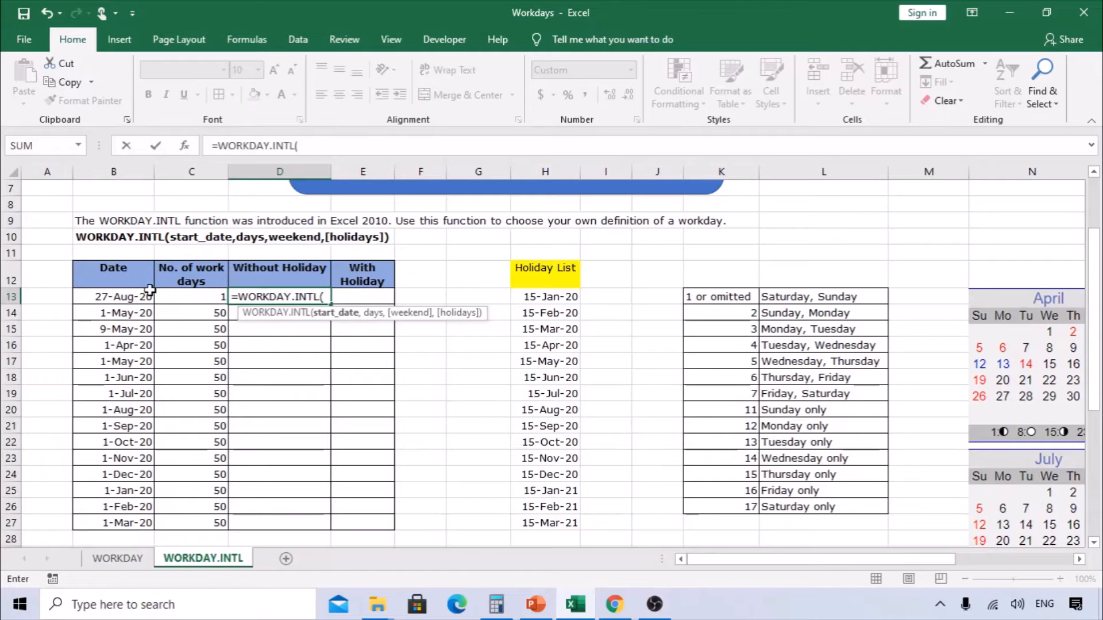
left_click(125, 295)
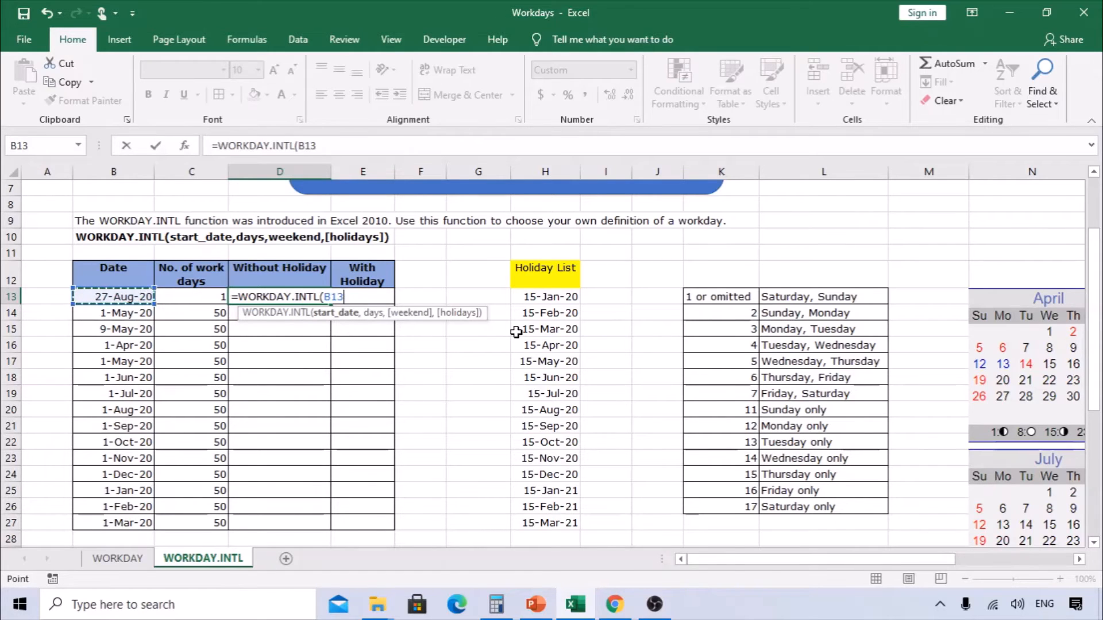
type(",")
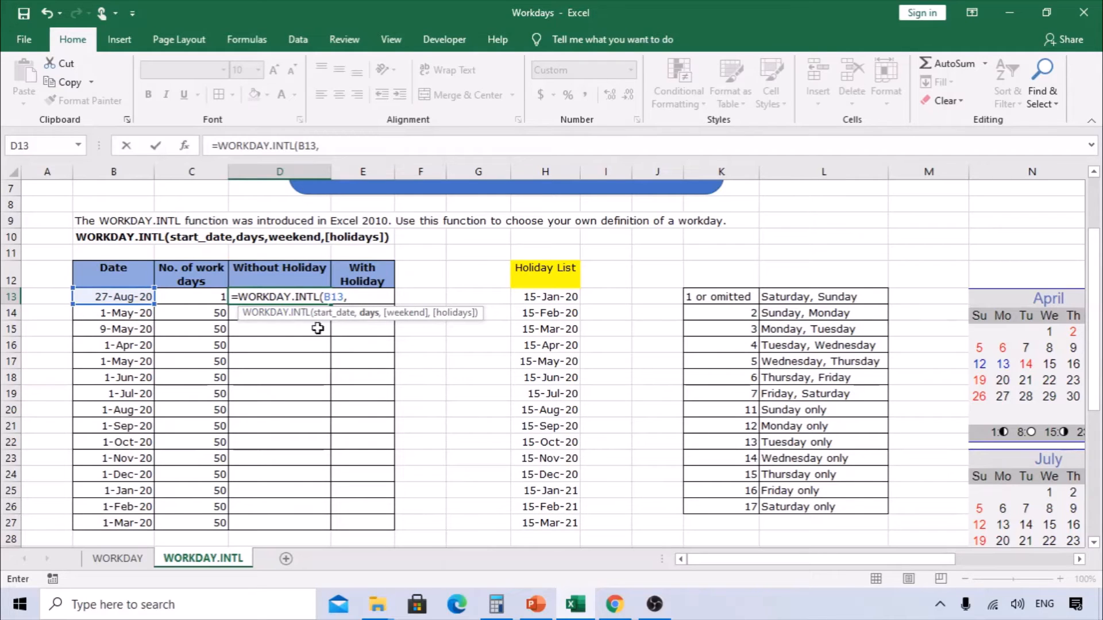
left_click(218, 299)
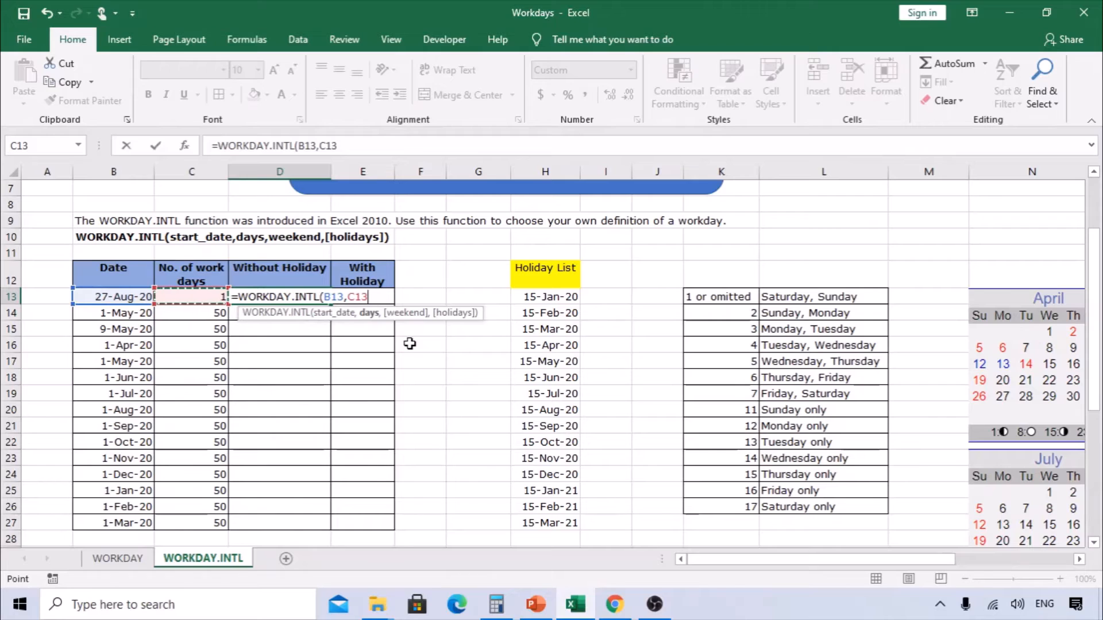
type(",")
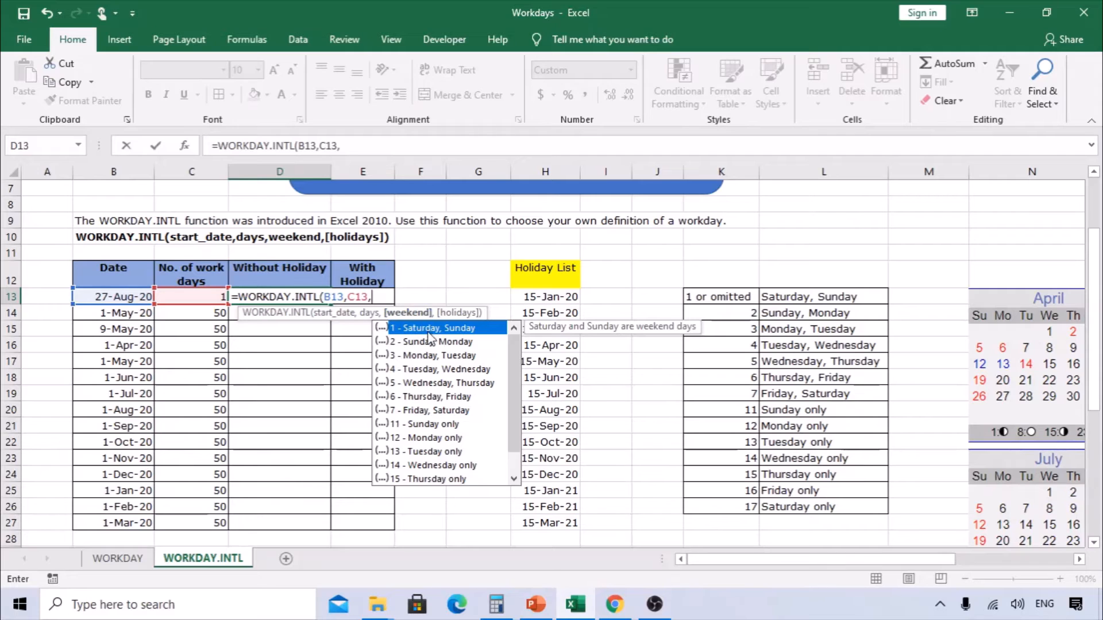
mouse_move(515, 345)
left_mouse_down()
mouse_move(518, 393)
mouse_move(515, 349)
left_mouse_up()
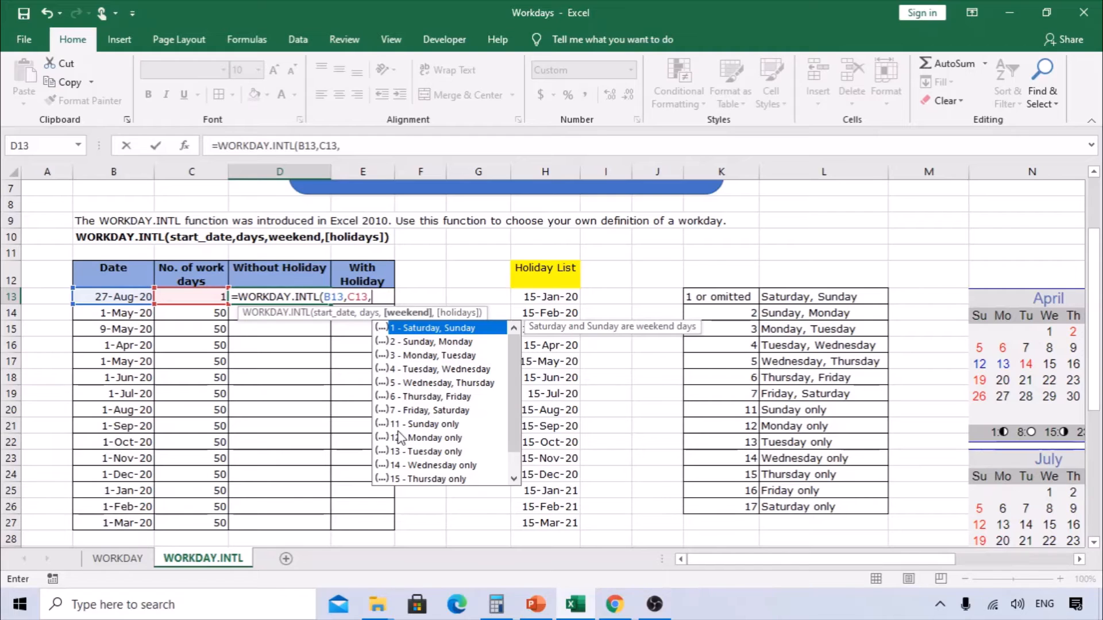
type("11,")
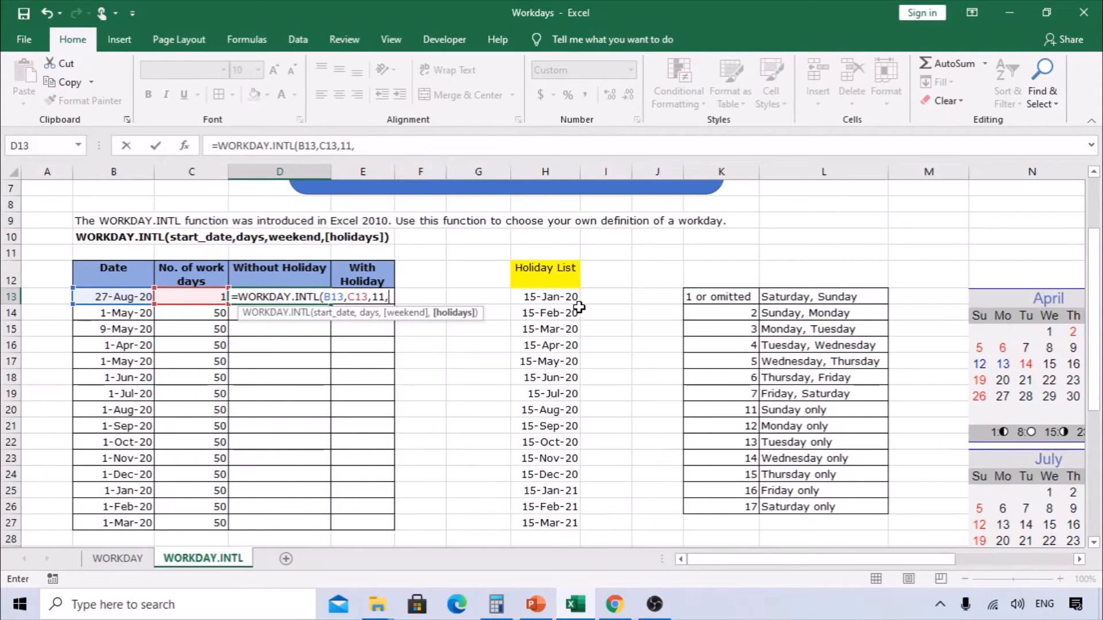
key("Return")
- Fill the D13 formula down through D27
left_click(317, 297)
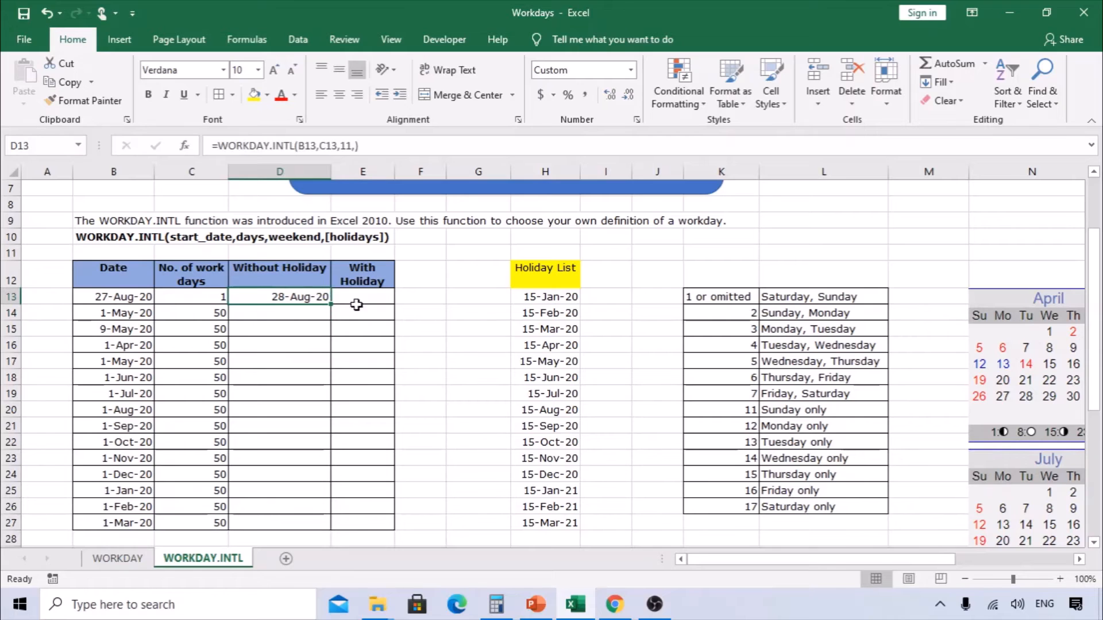
left_click_drag(330, 303, 322, 529)
left_click(114, 296)
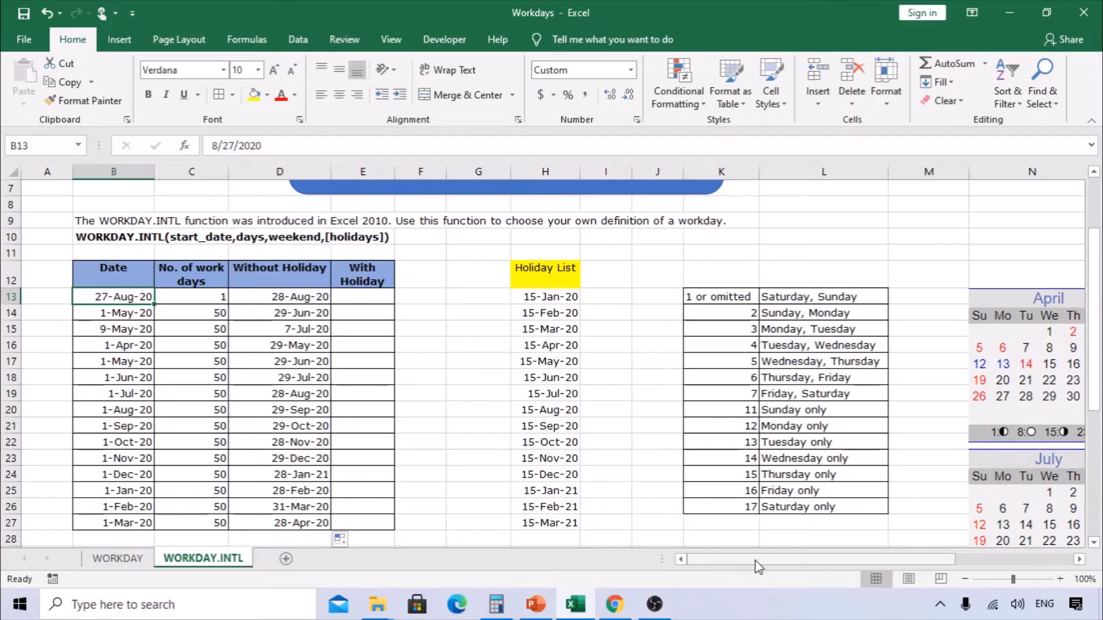
- Change the start date in B13 to 8/29/2020
left_click_drag(757, 567, 825, 568)
scroll(954, 460, "down", 2)
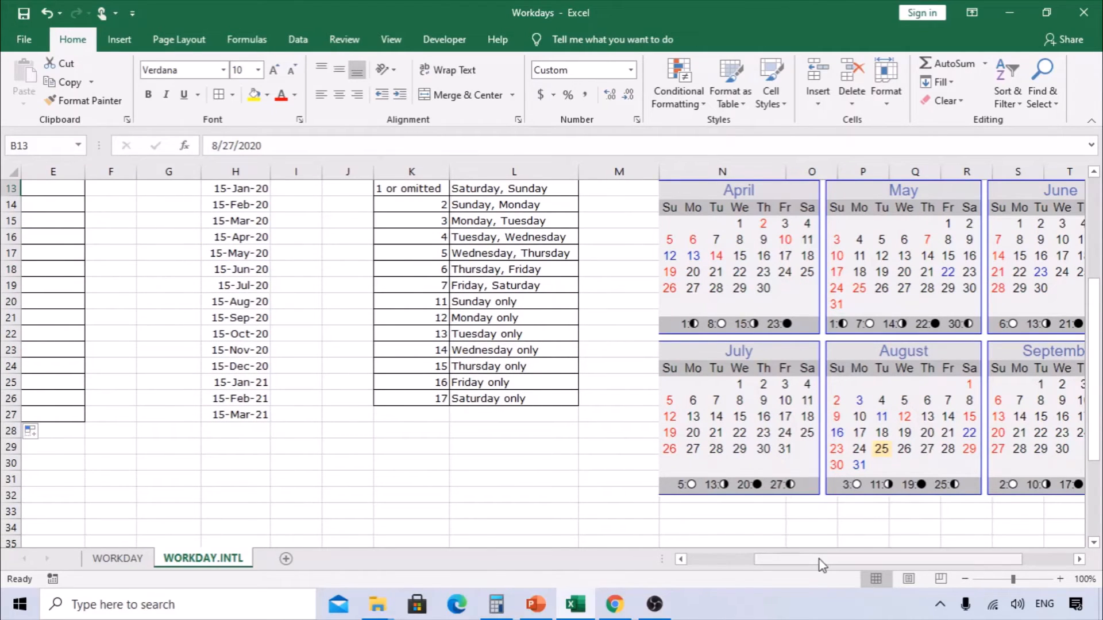
left_click_drag(819, 560, 722, 570)
scroll(374, 427, "up", 3)
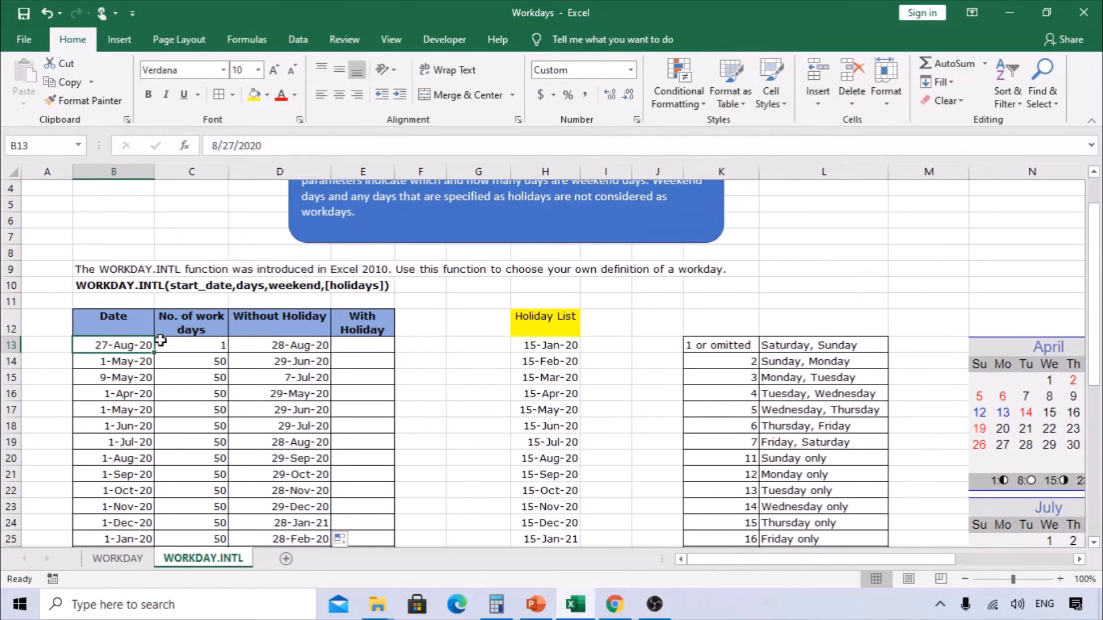
double_click(102, 347)
key("Right")
key("Right")
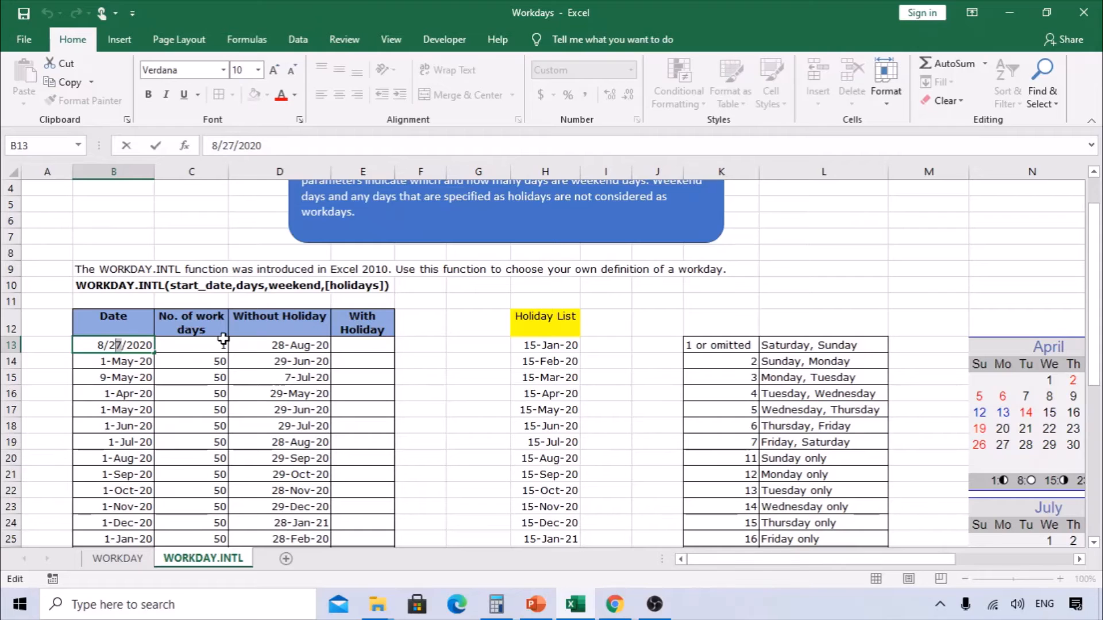
key("Delete")
type("9")
key("Return")
key("Up")
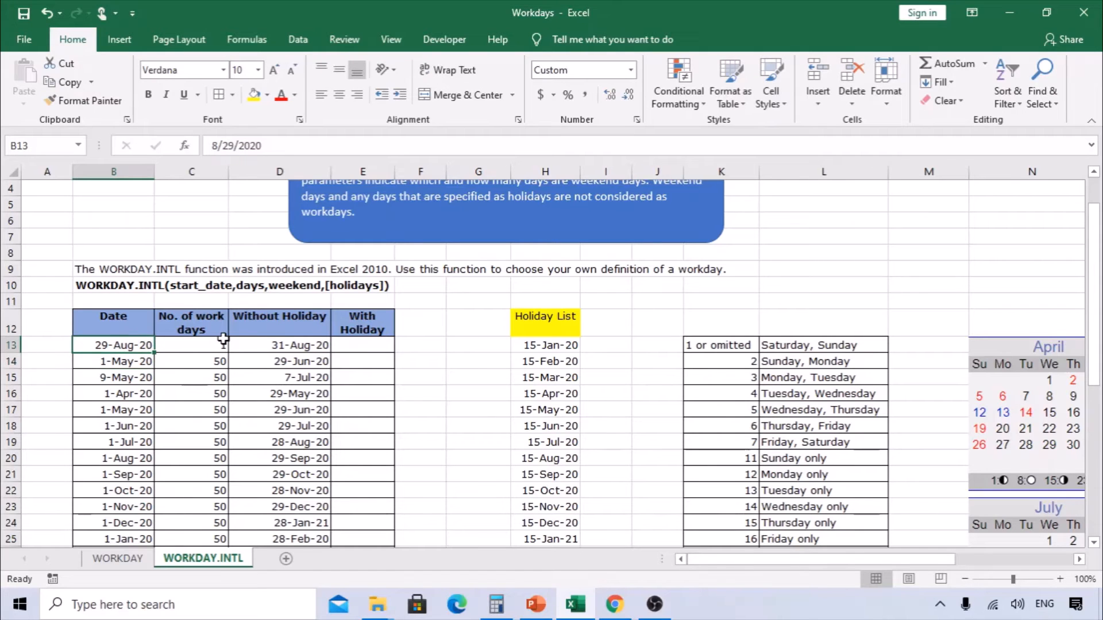
- Check the D13 result against the August calendar and review the formula in D13
left_click(223, 344)
scroll(798, 549, "down", 2)
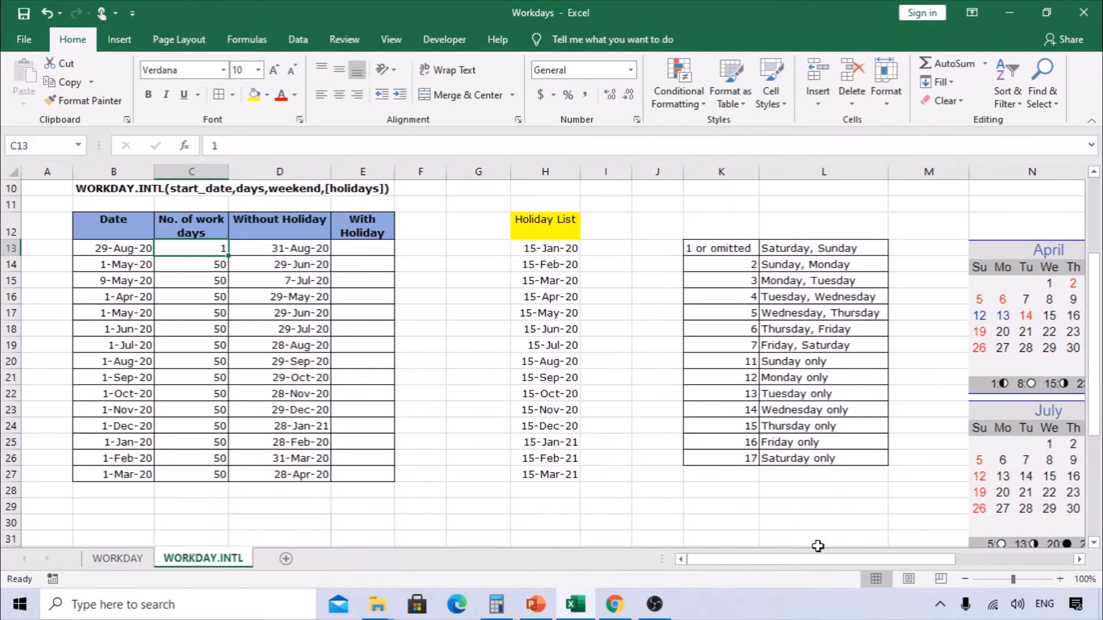
left_click_drag(820, 559, 937, 561)
scroll(760, 484, "down", 2)
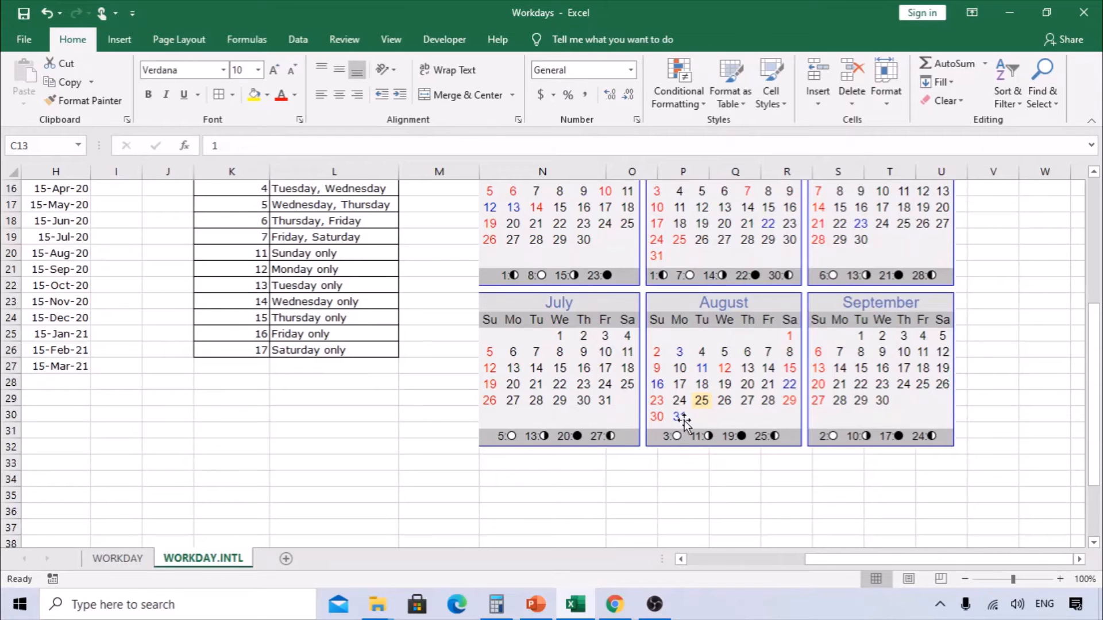
left_click(682, 558)
left_click(689, 559)
scroll(363, 436, "up", 3)
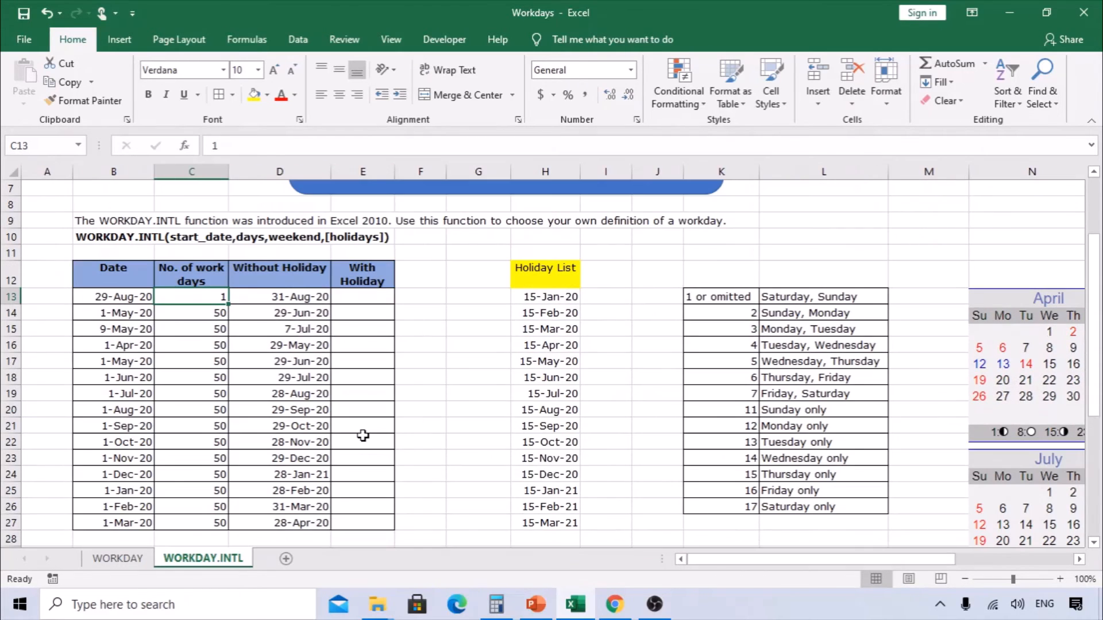
left_click(295, 294)
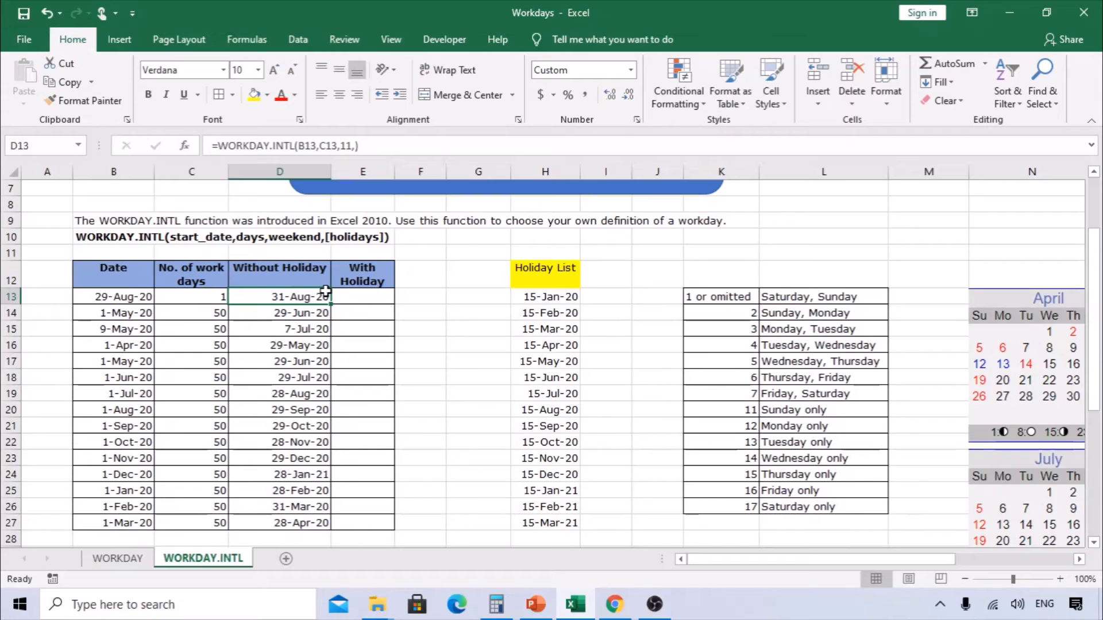
- Enter a WORKDAY.INTL formula in E13 using B13, C13, weekend code 2 and the absolute holiday range $H$13:$H$27
left_click(348, 296)
type("=wor")
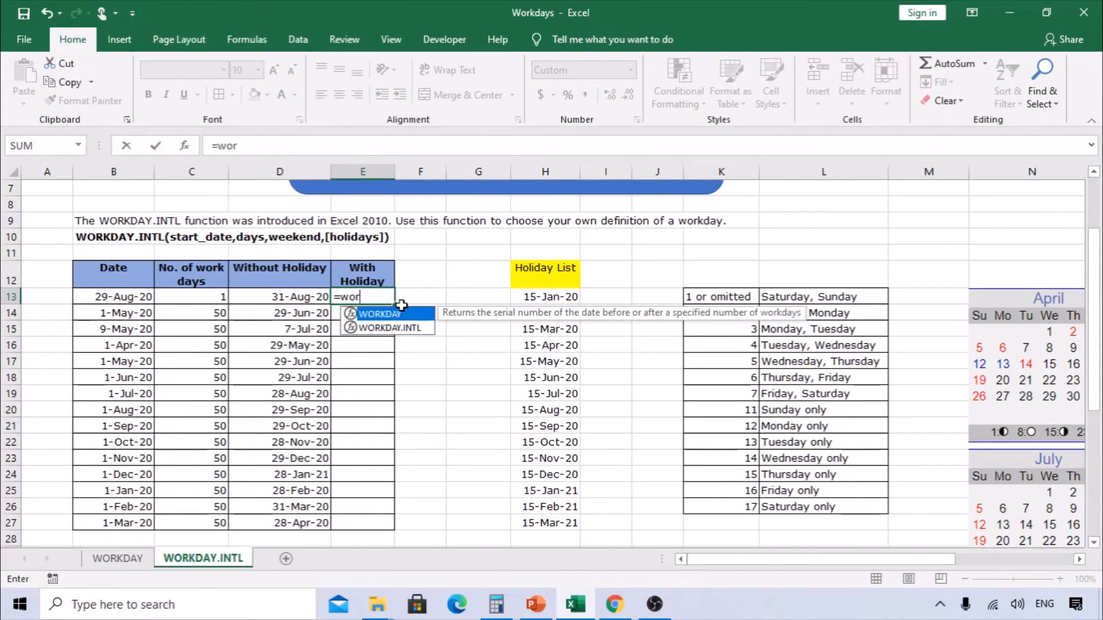
type("kday.i")
key("Tab")
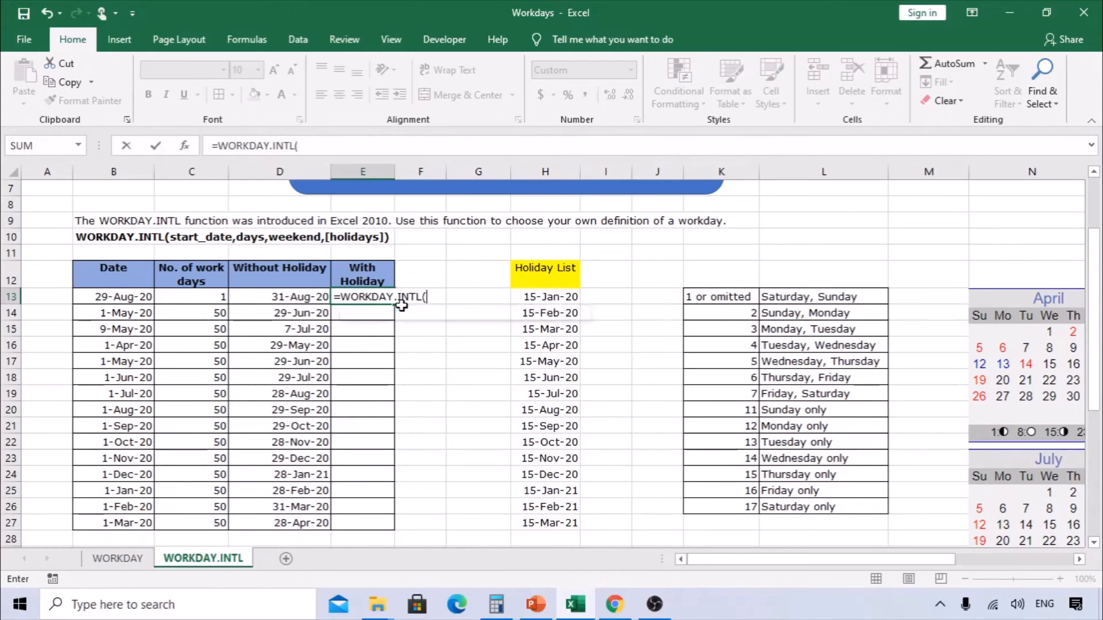
type("l")
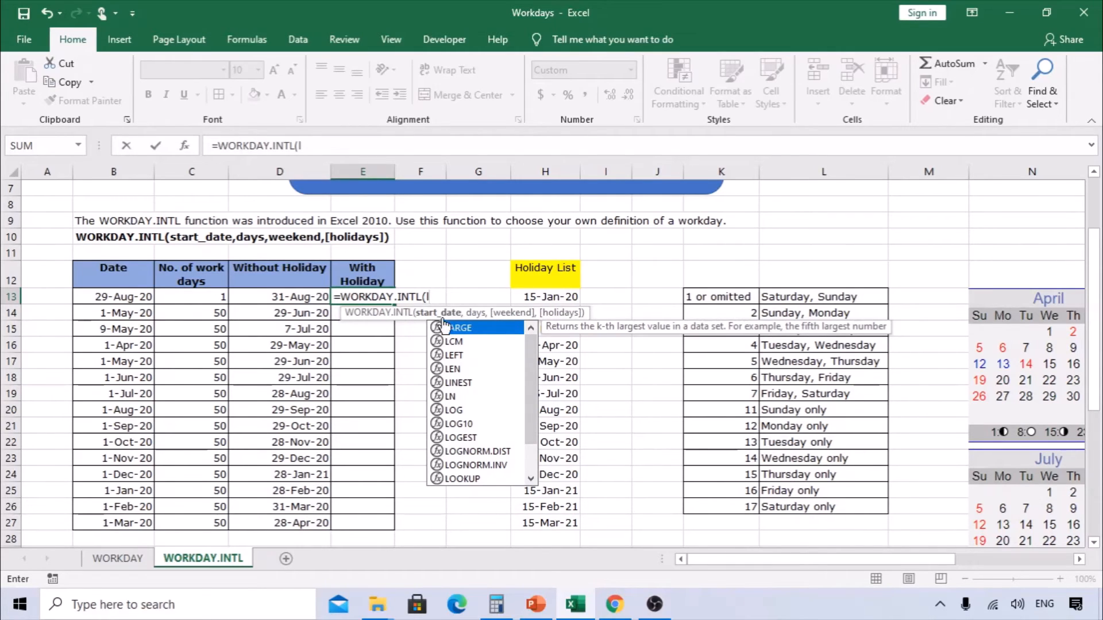
key("BackSpace")
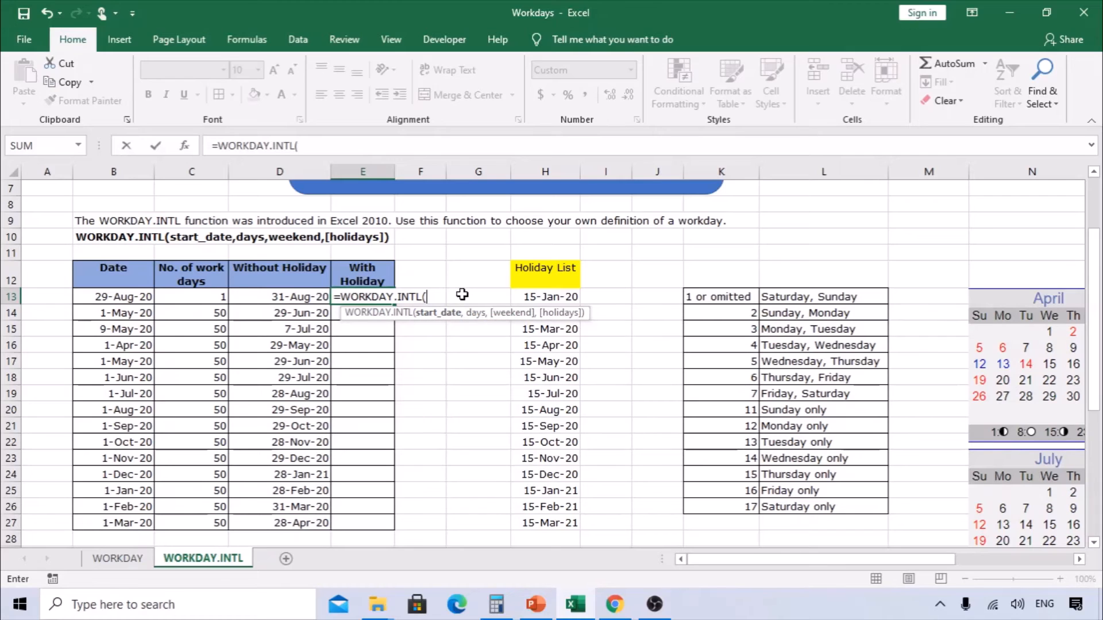
left_click(138, 299)
type(",")
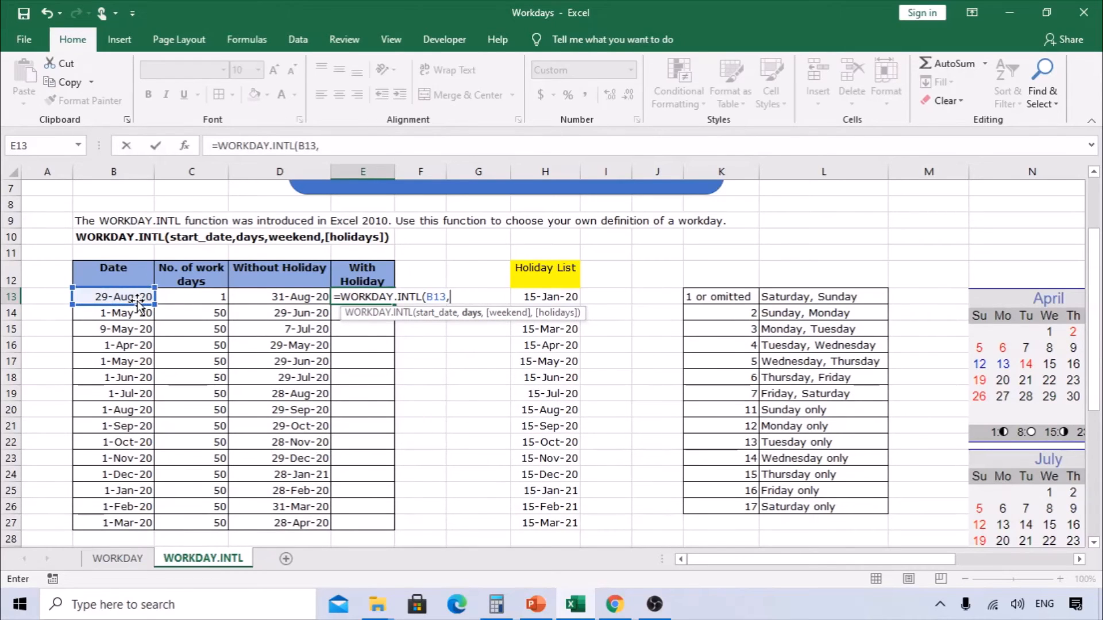
left_click(212, 298)
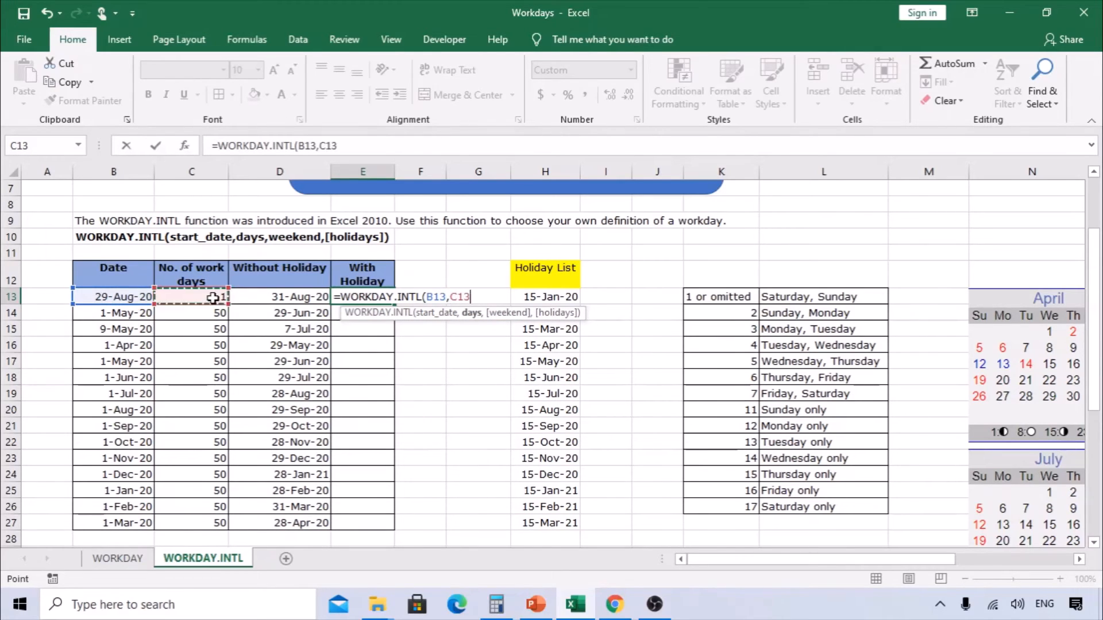
type(",")
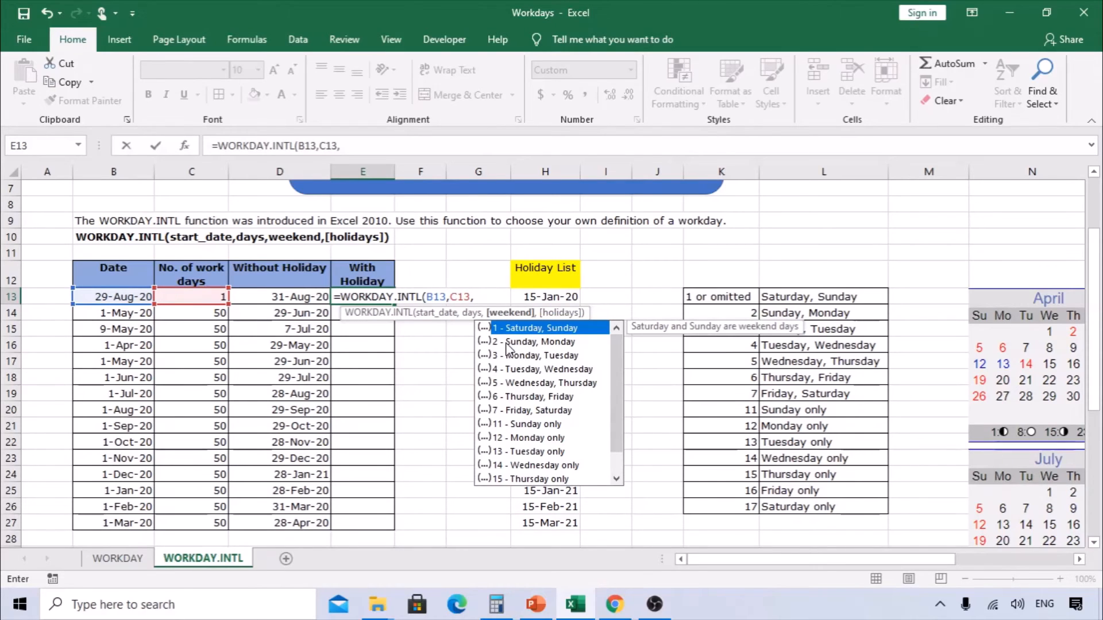
type("2")
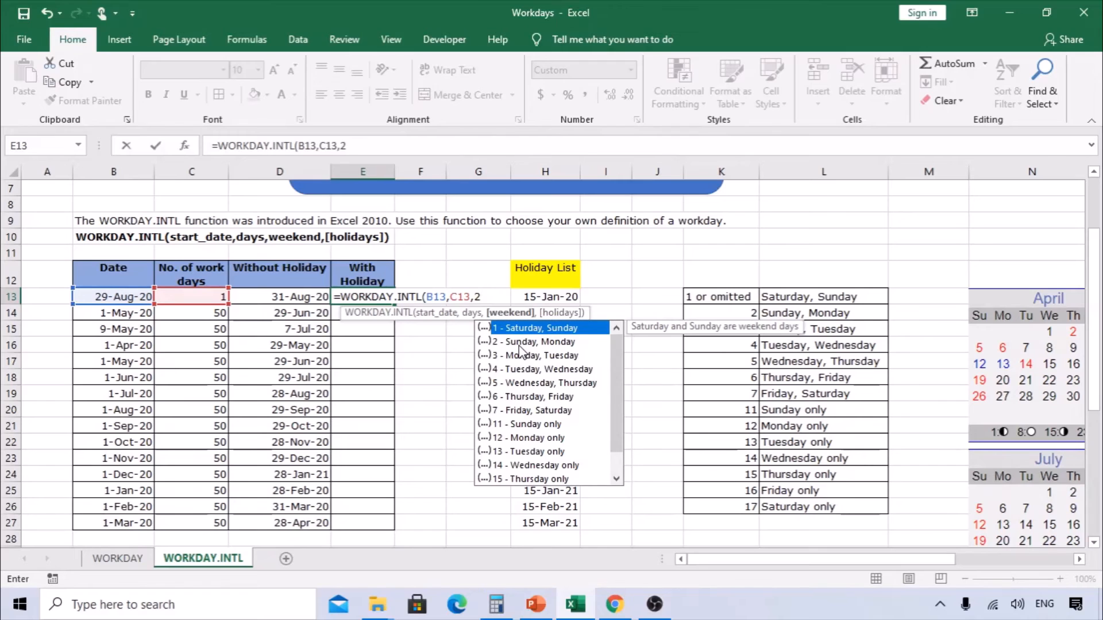
type(",")
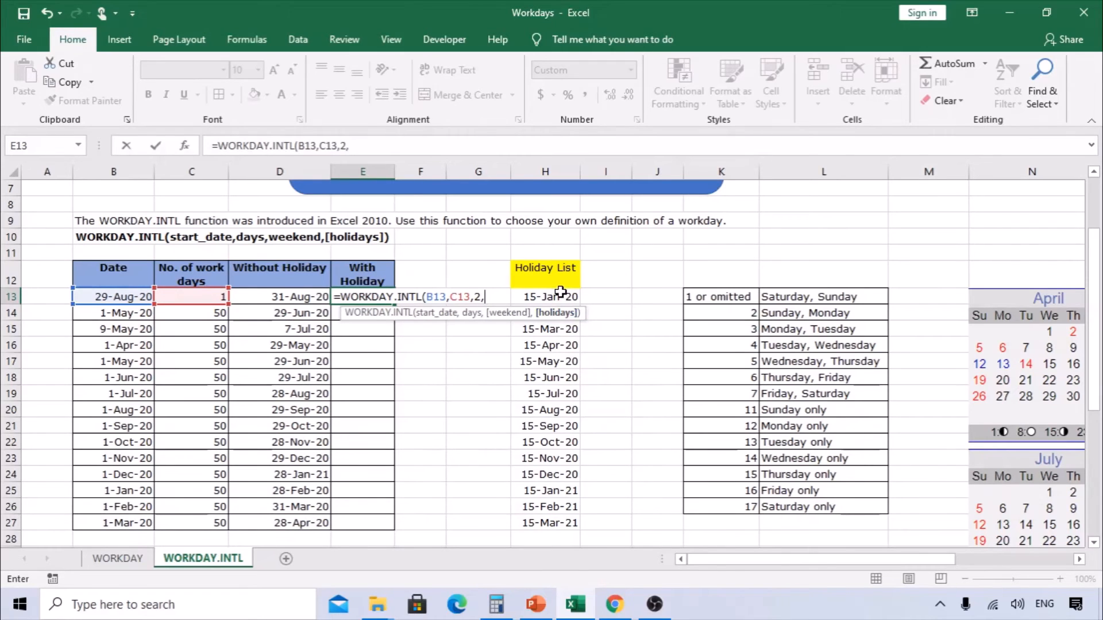
left_click_drag(557, 296, 555, 524)
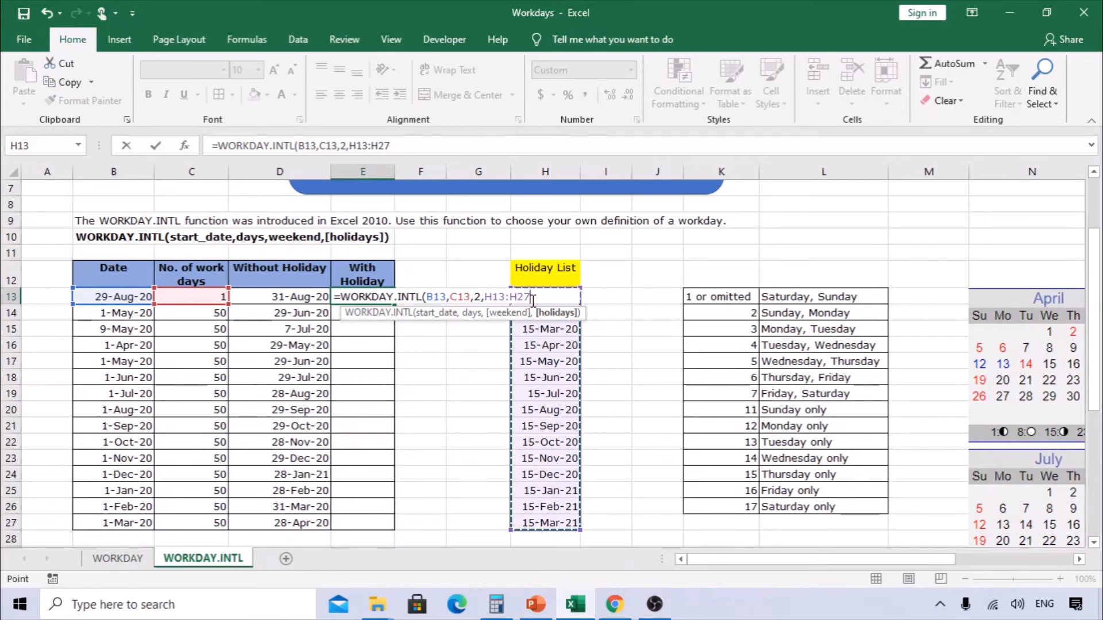
key("F4")
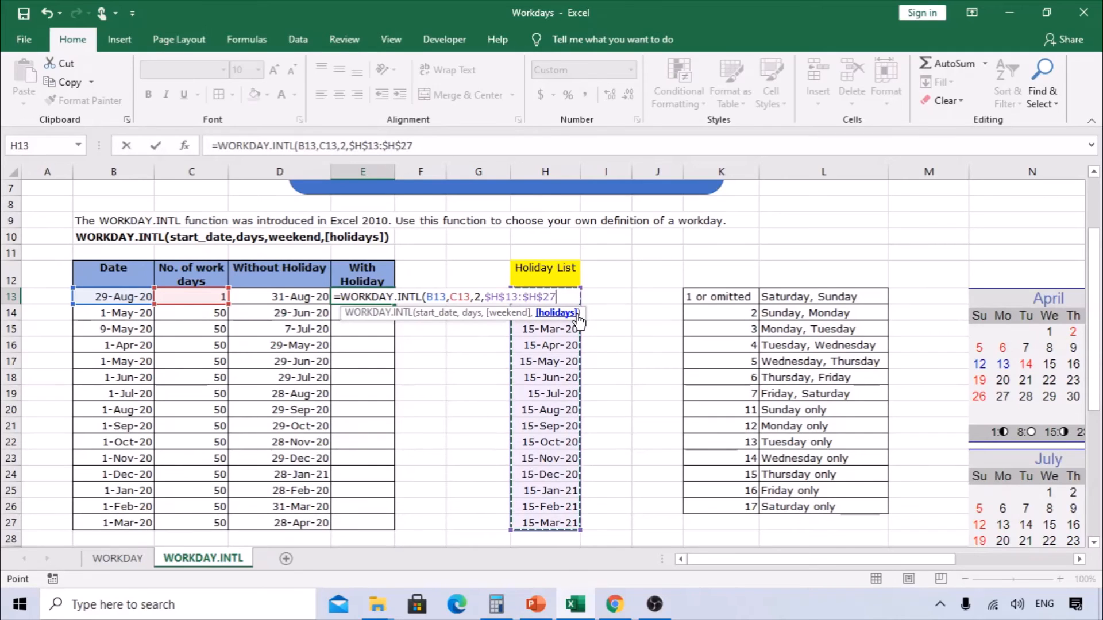
type(")")
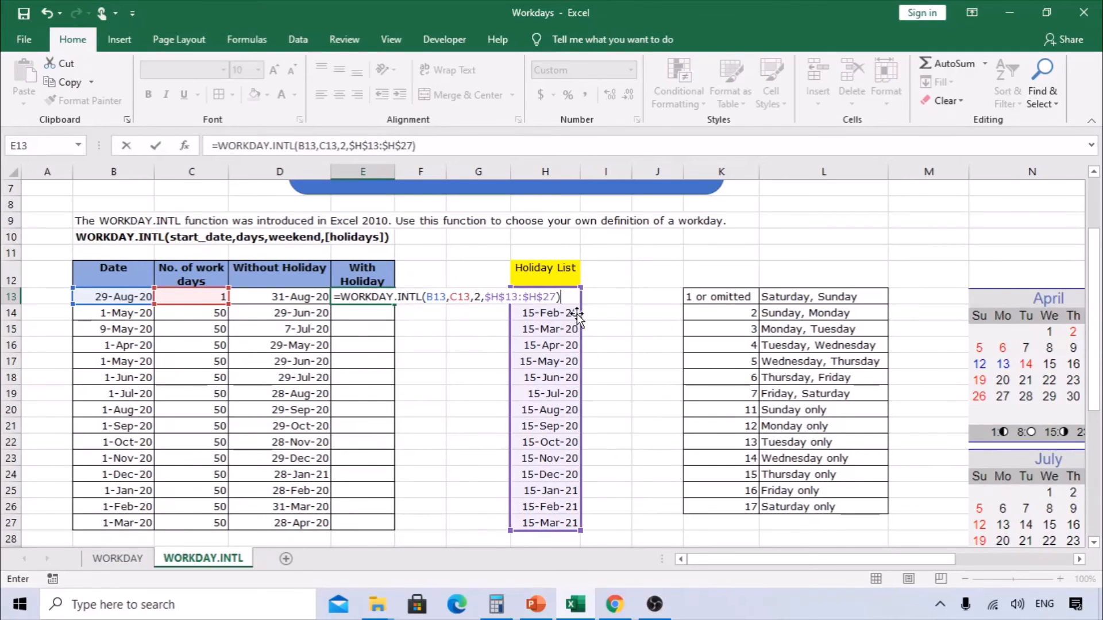
key("Return")
- Fill the E13 formula down through E27 and review the first row's results
key("Left")
key("ctrl+Down")
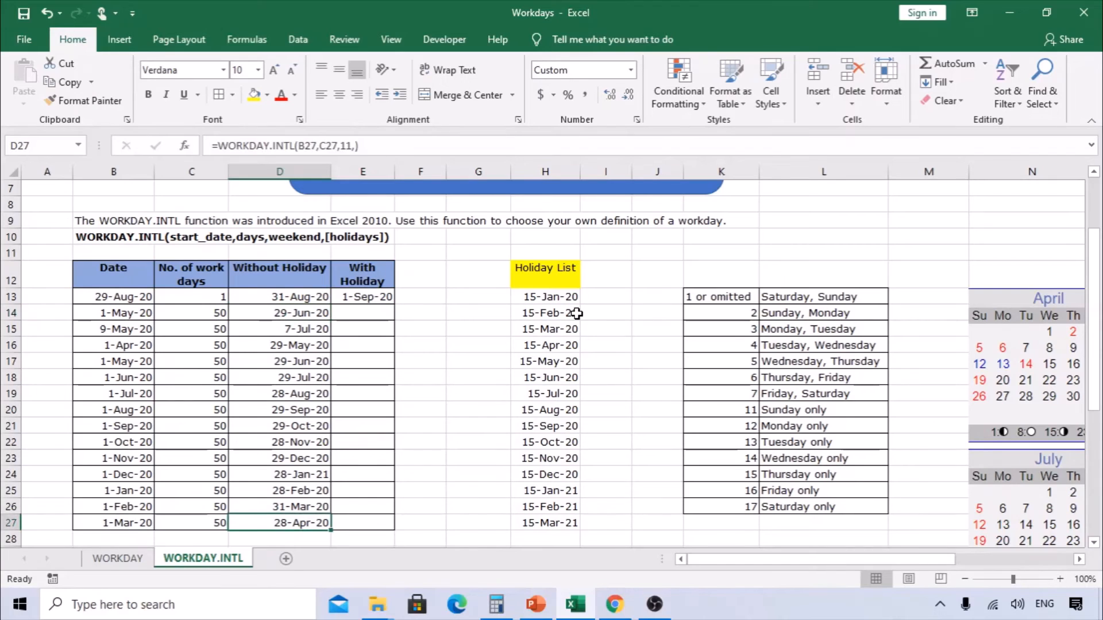
key("Right")
key("ctrl+shift+Up")
key("ctrl+d")
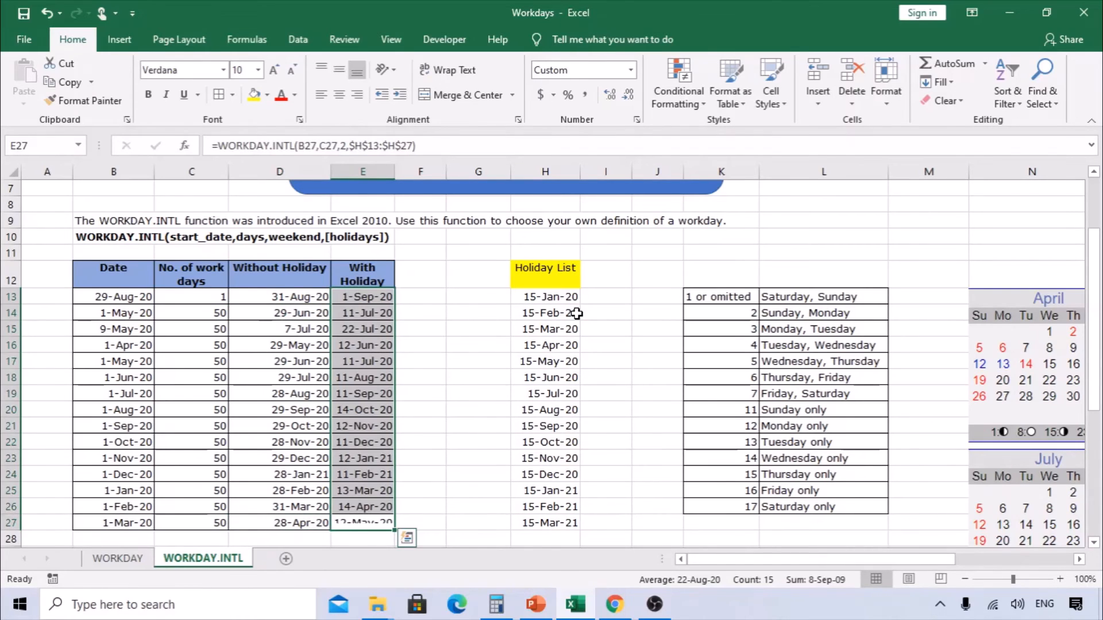
left_click(115, 299)
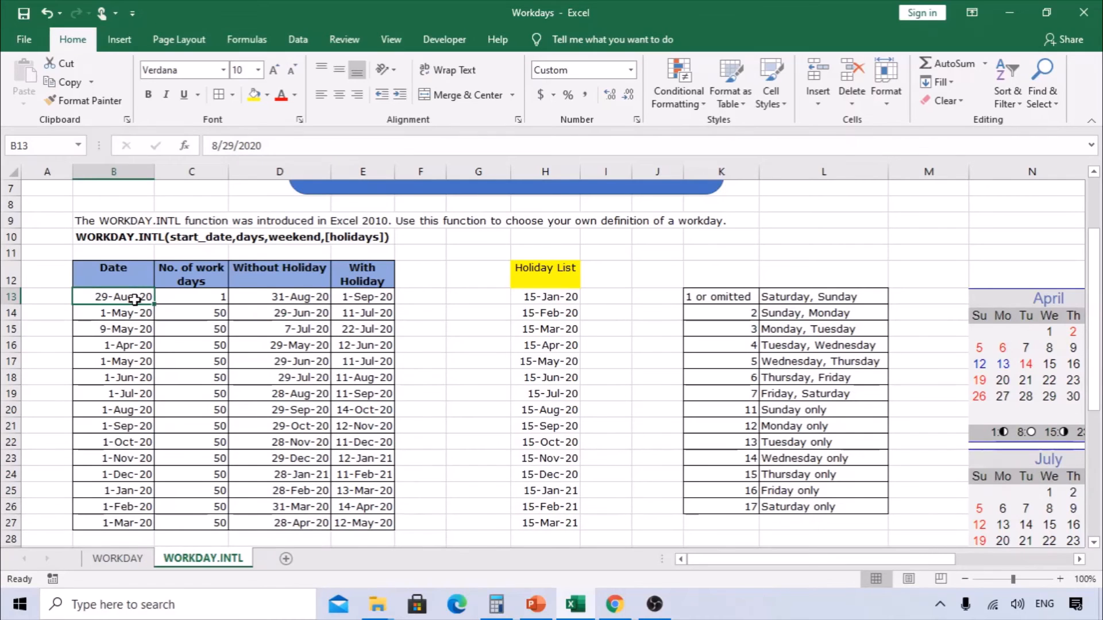
left_click(340, 299)
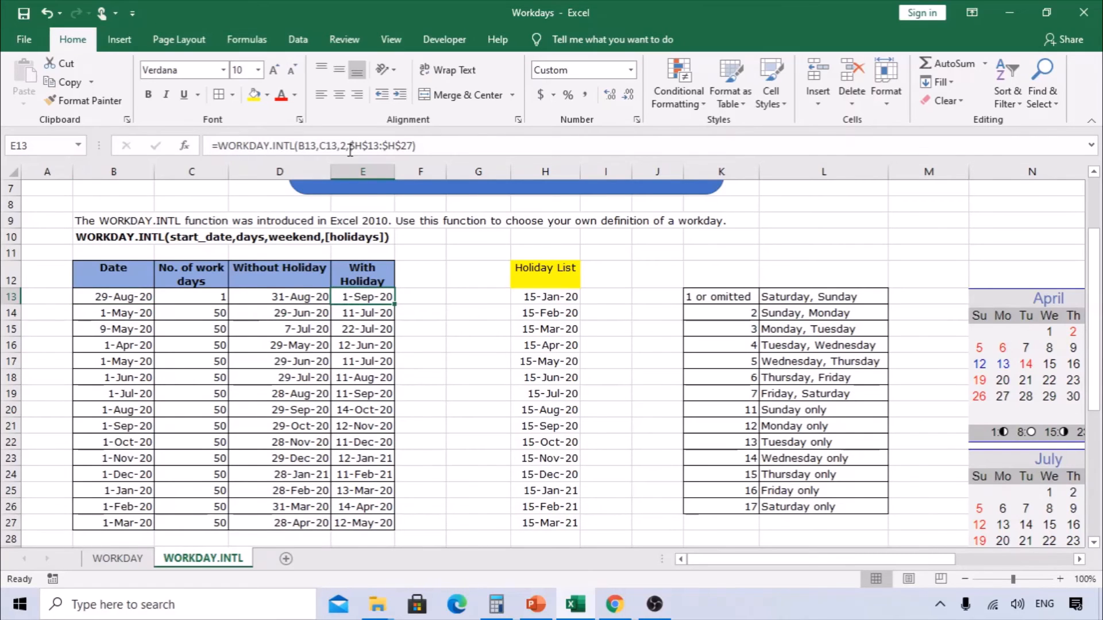
- Review the E13 WORKDAY.INTL formula against weekend code 2 in the weekend table and the start date and work days in B13 and C13
key("F2")
key("Escape")
left_click(349, 148)
key("Escape")
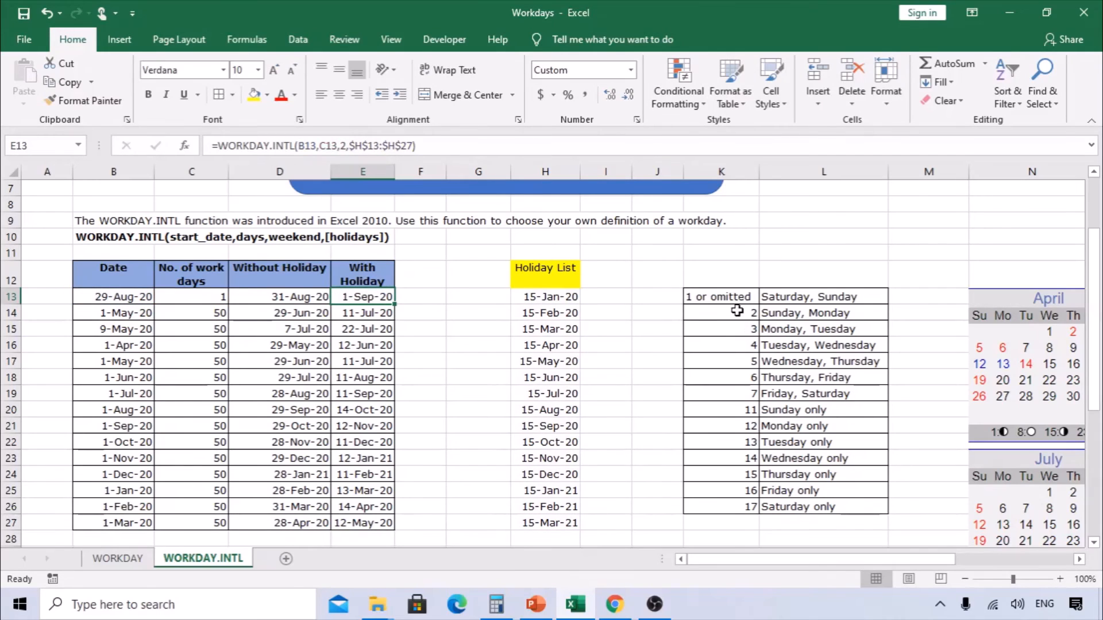
left_click(730, 313)
left_click(803, 313)
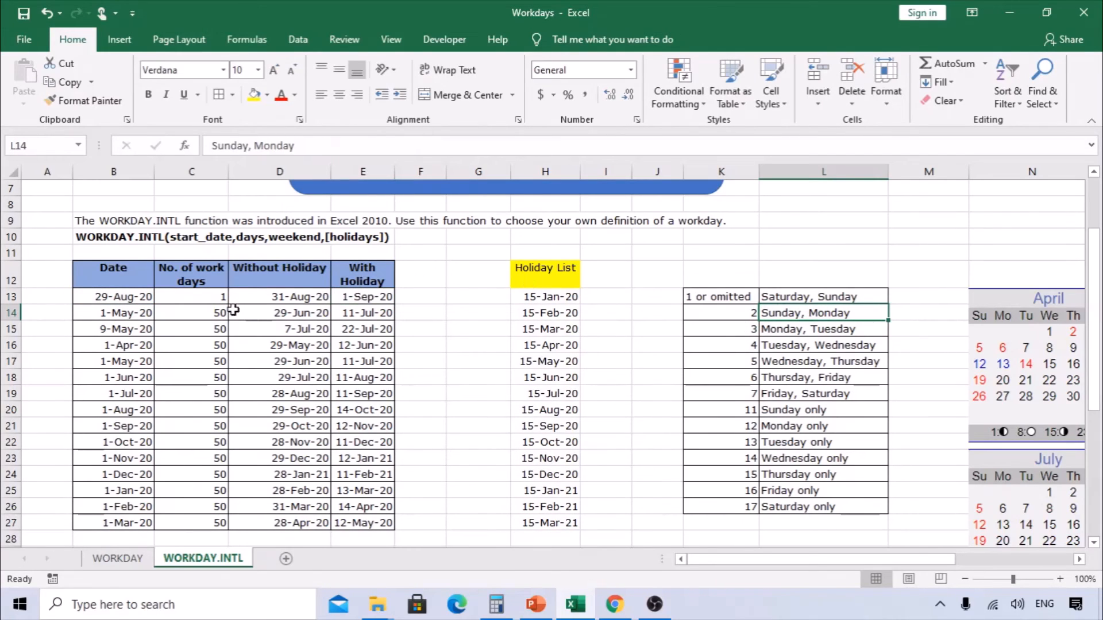
left_click(131, 300)
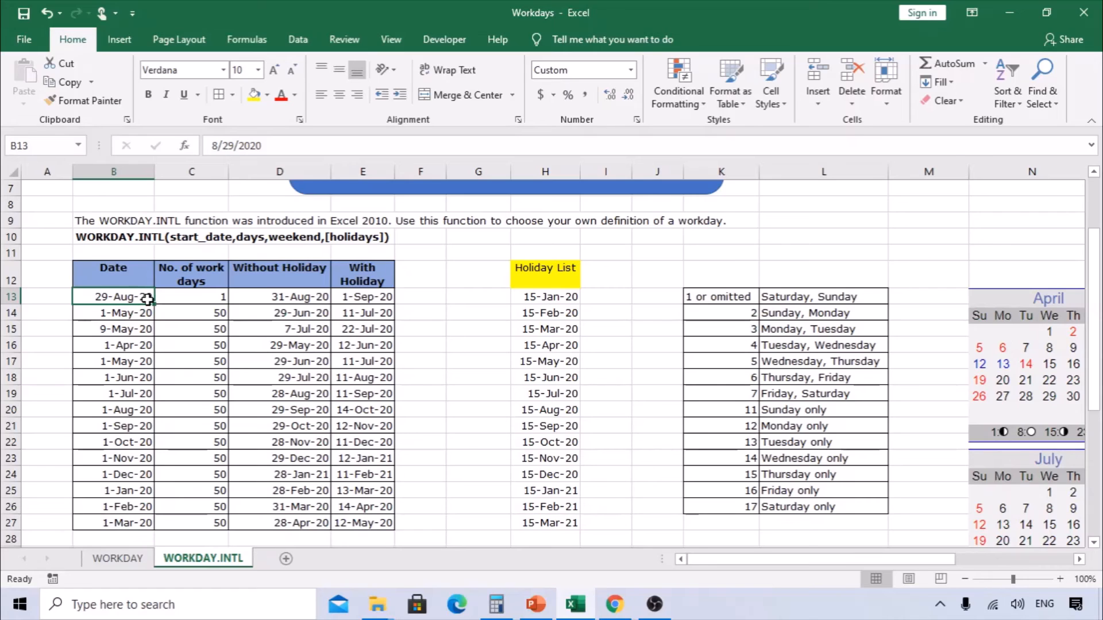
left_click(224, 296)
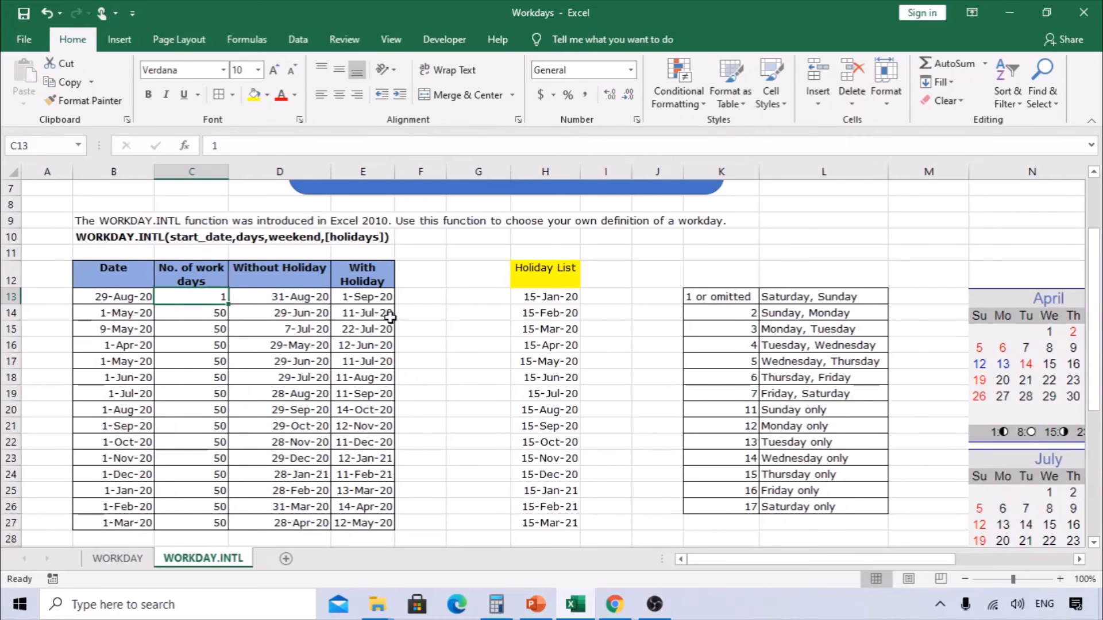
left_click_drag(786, 560, 740, 563)
left_click(97, 299)
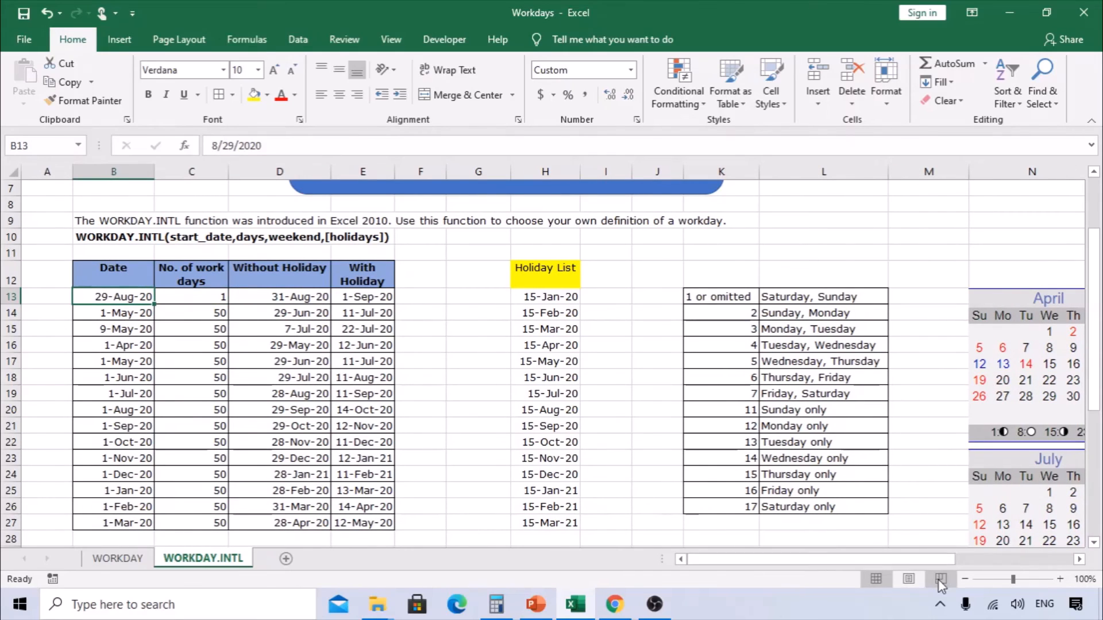
left_click(214, 299)
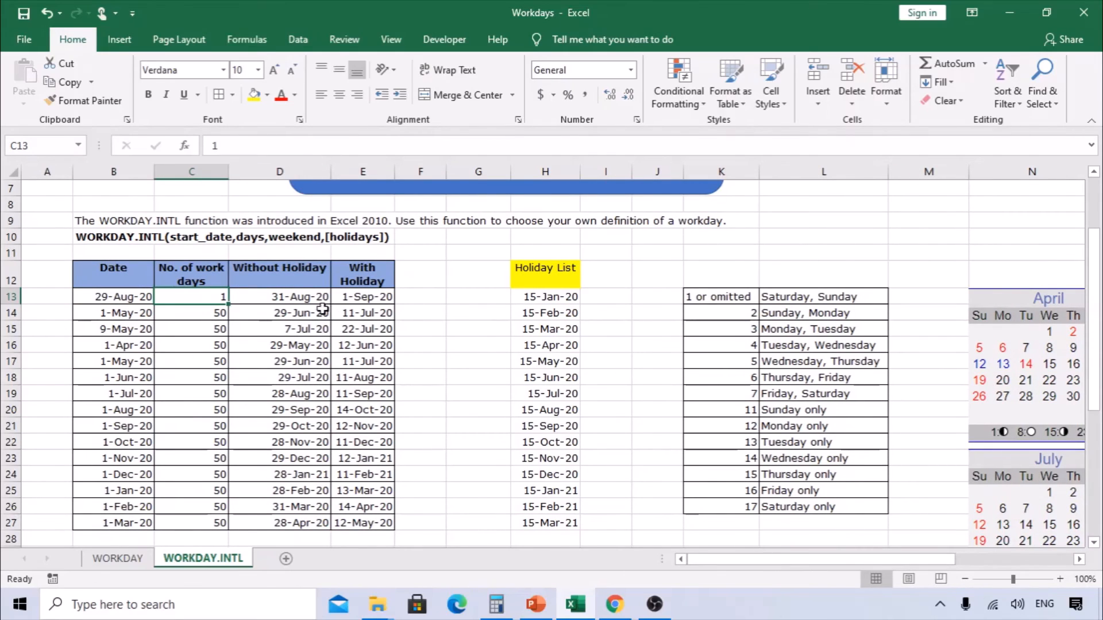
left_click(351, 298)
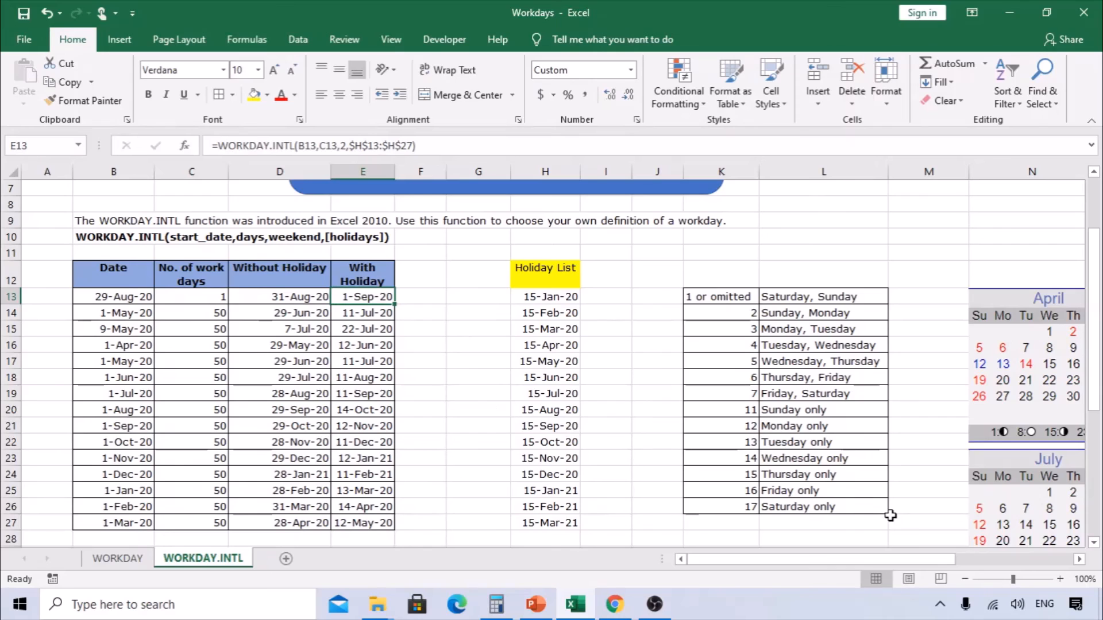
- Check the E13 result against the August calendar beside the weekend table, then return to the top of the sheet
scroll(896, 522, "down", 1)
left_click_drag(915, 560, 1016, 566)
scroll(955, 523, "down", 2)
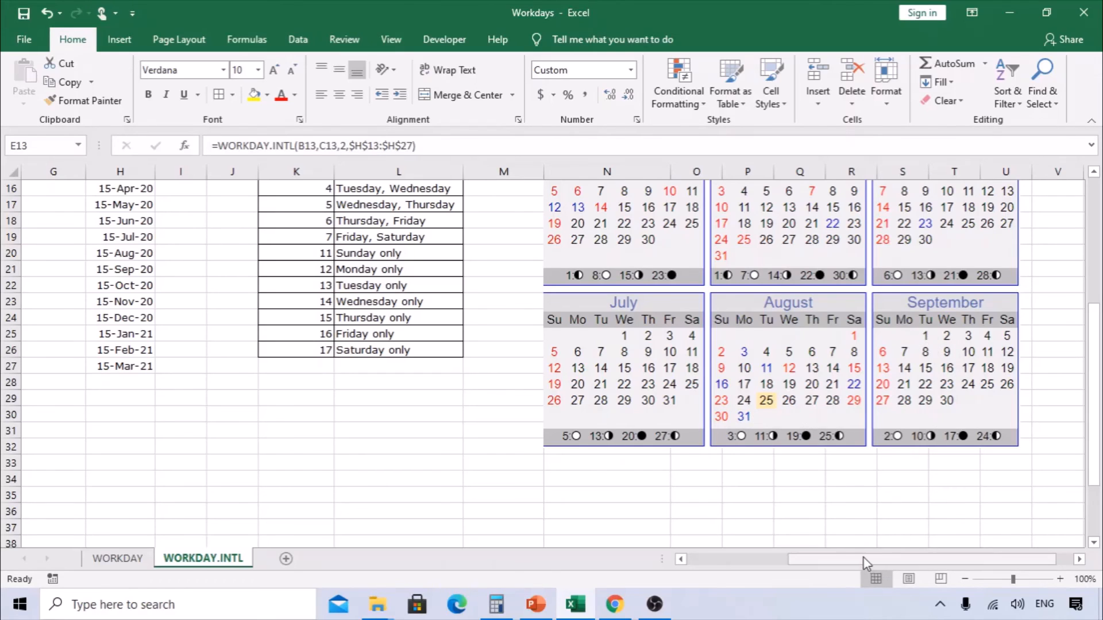
left_click_drag(862, 560, 761, 560)
scroll(403, 388, "up", 2)
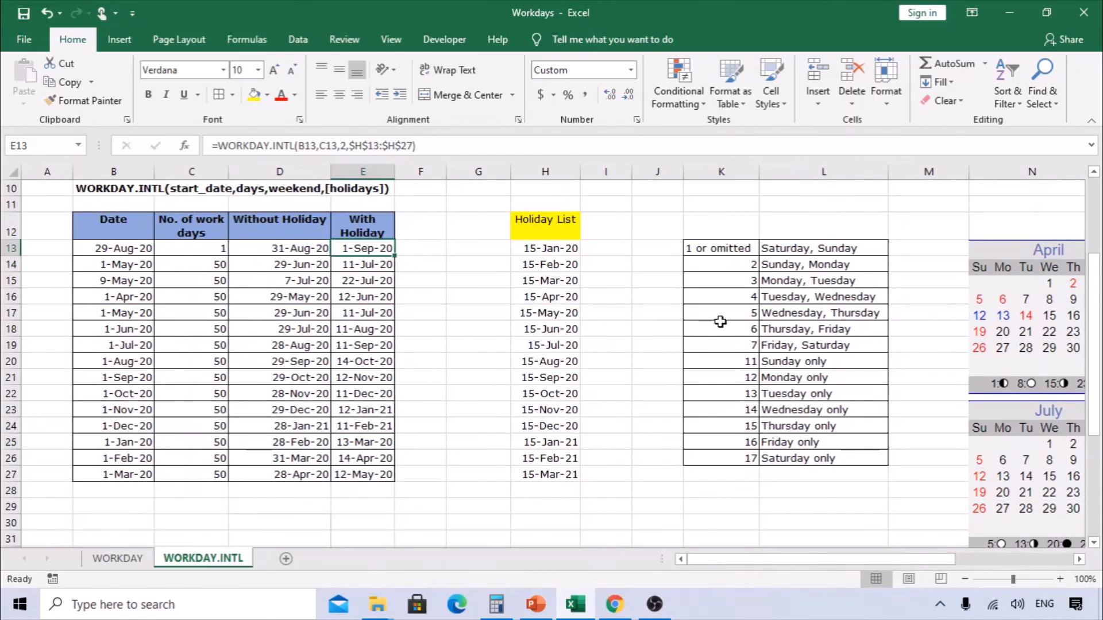
scroll(569, 363, "up", 2)
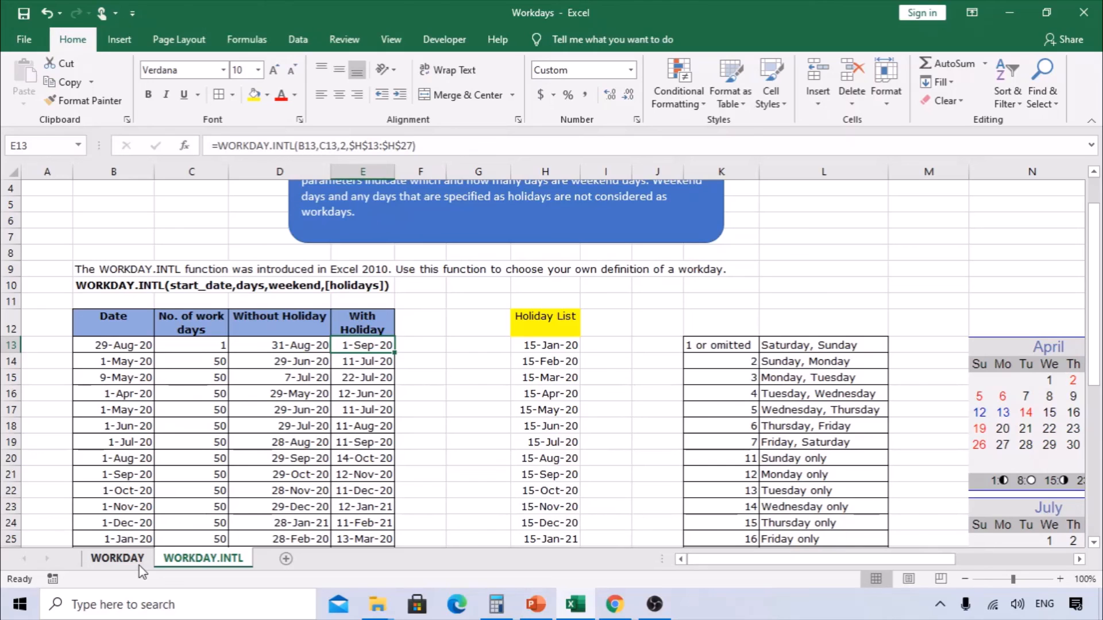
scroll(379, 510, "up", 1)
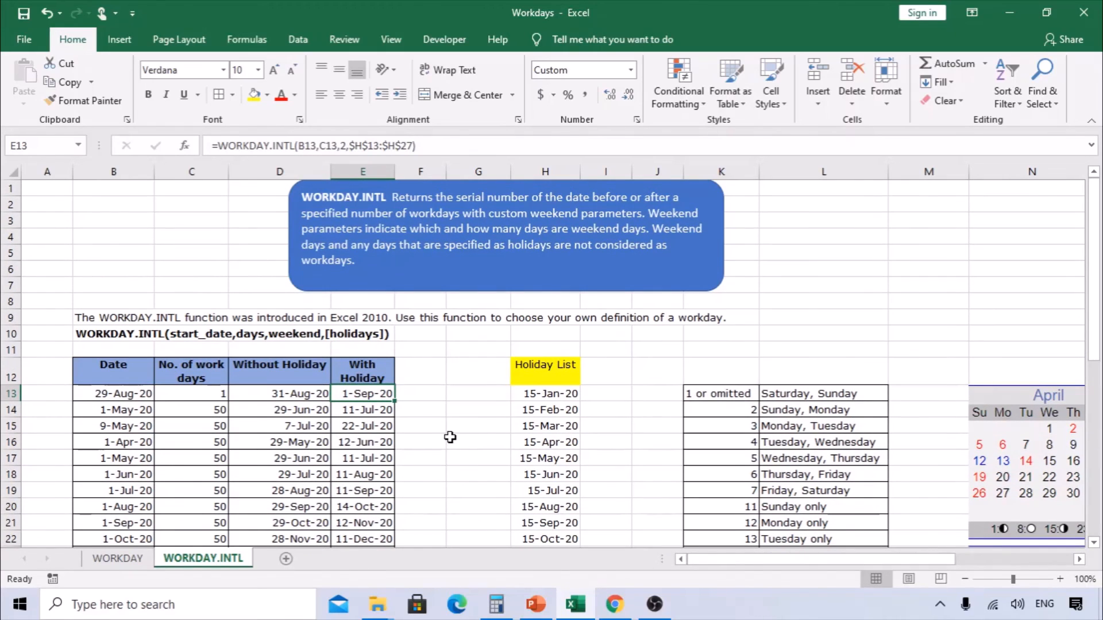